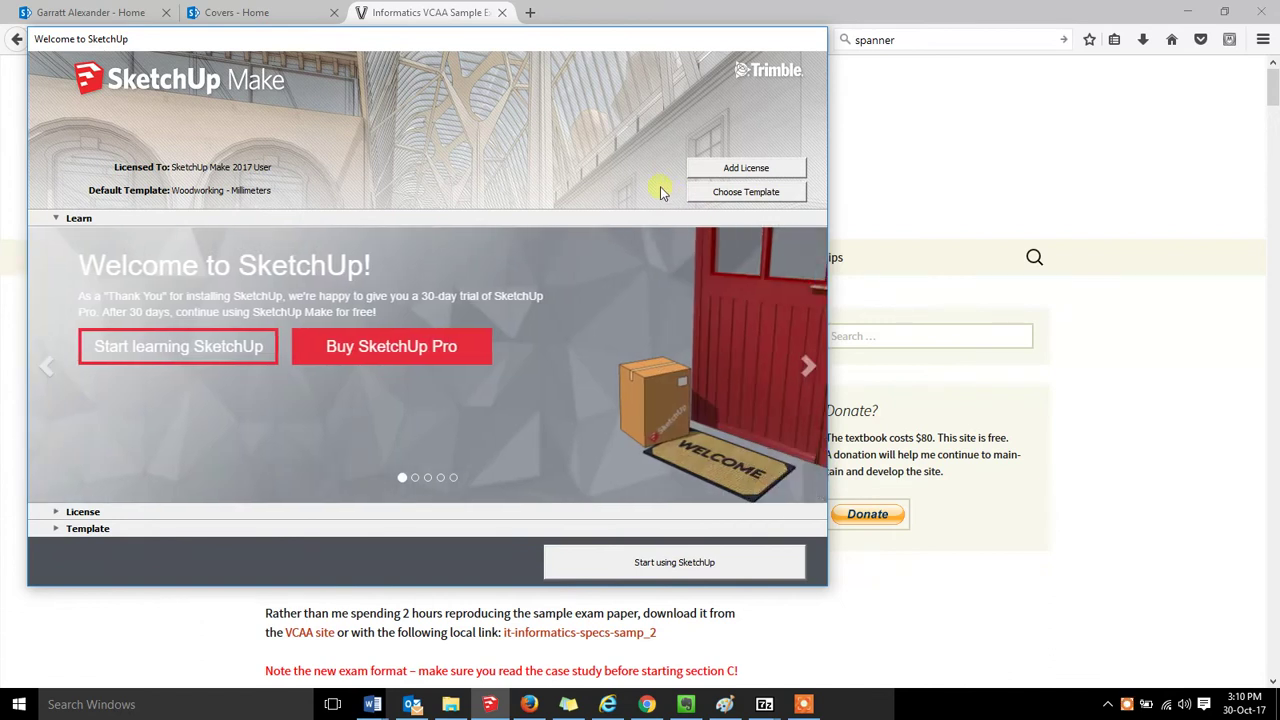
Start a new SketchUp model with the Woodworking - Millimeters template.
{"action": "left_click", "coordinate": [757, 195]}
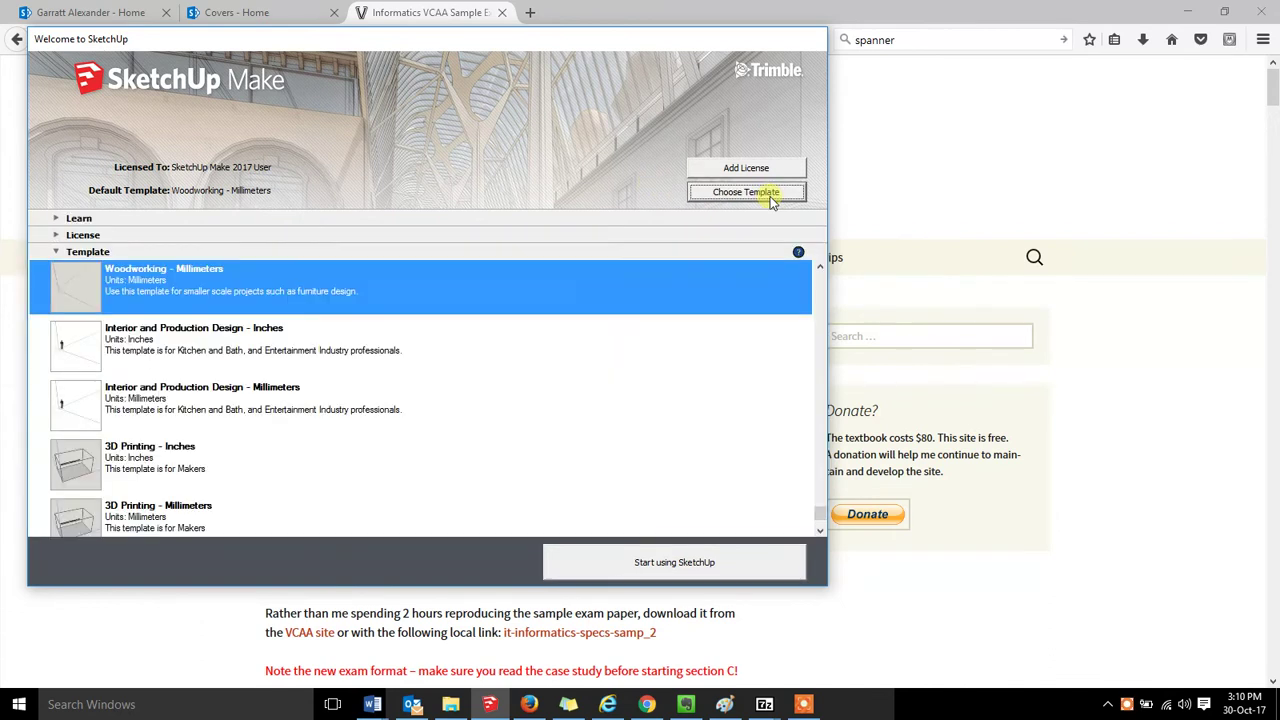
{"action": "left_click_drag", "start_coordinate": [820, 514], "coordinate": [825, 487]}
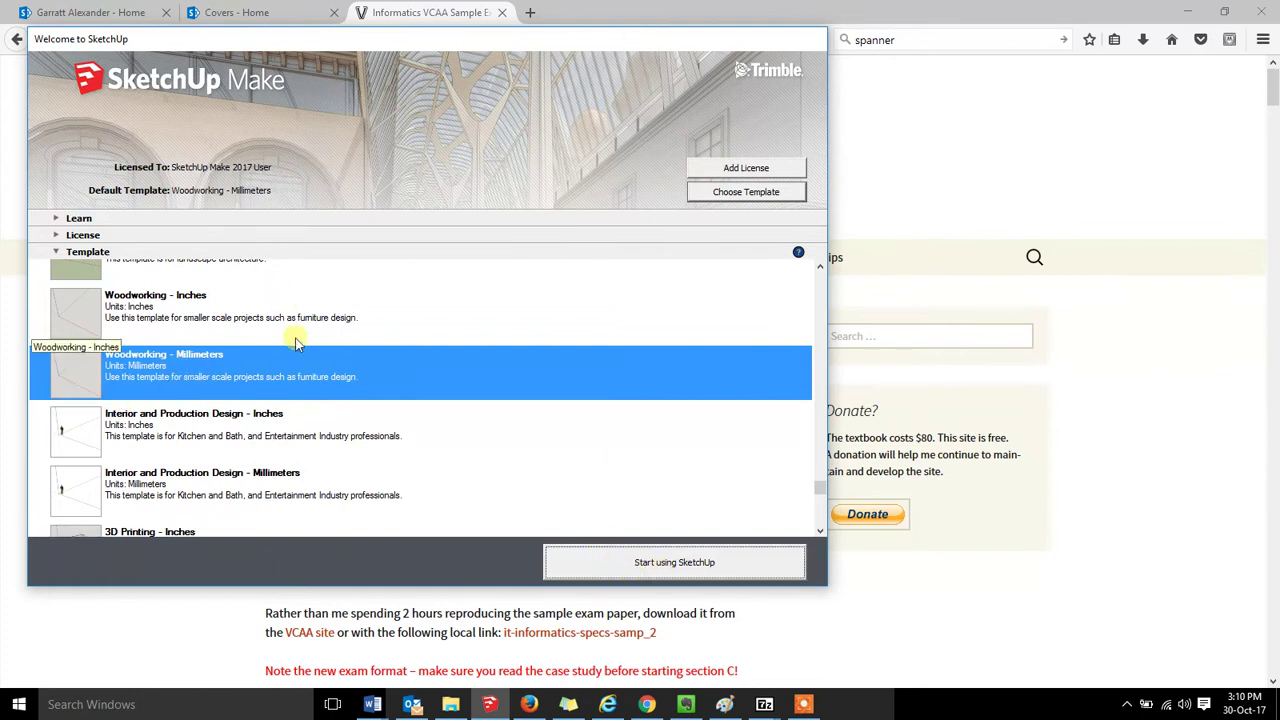
{"action": "left_click", "coordinate": [650, 564]}
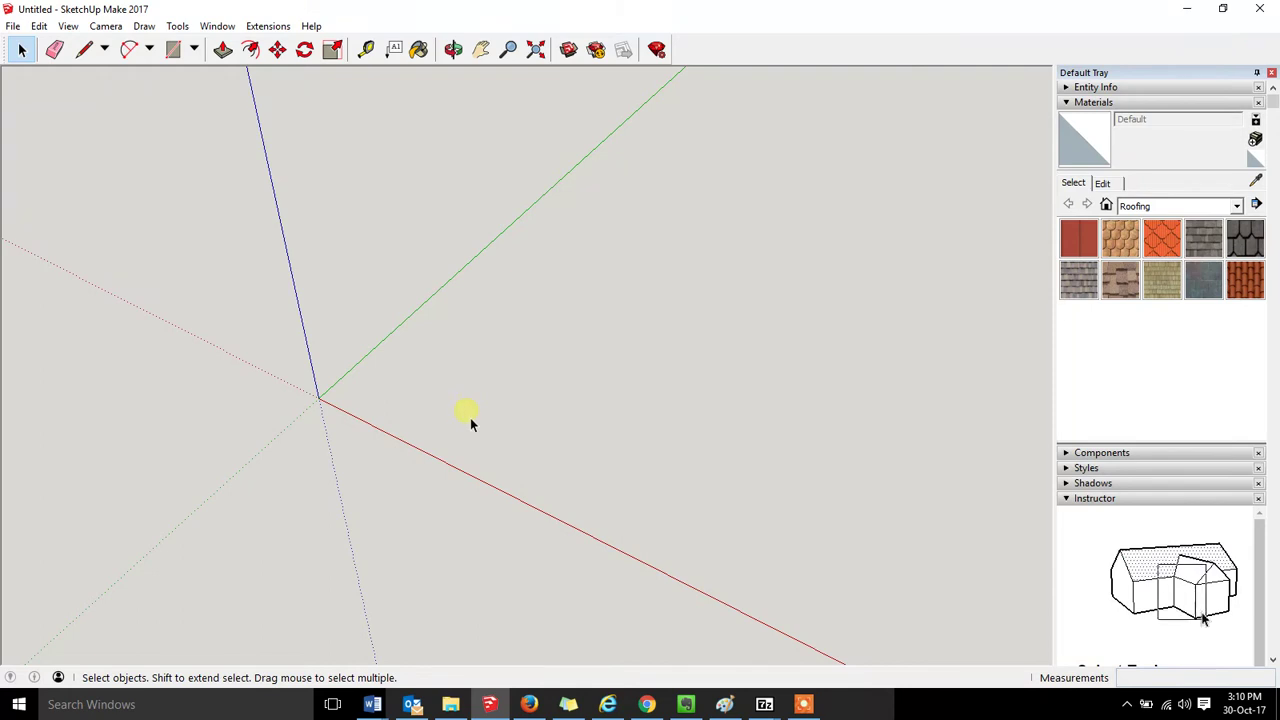
Draw a flat rectangle about 2004.5 mm by 996.8 mm on the ground plane, enclosing the origin.
{"action": "key", "text": "o"}
{"action": "left_click_drag", "start_coordinate": [526, 431], "coordinate": [557, 449]}
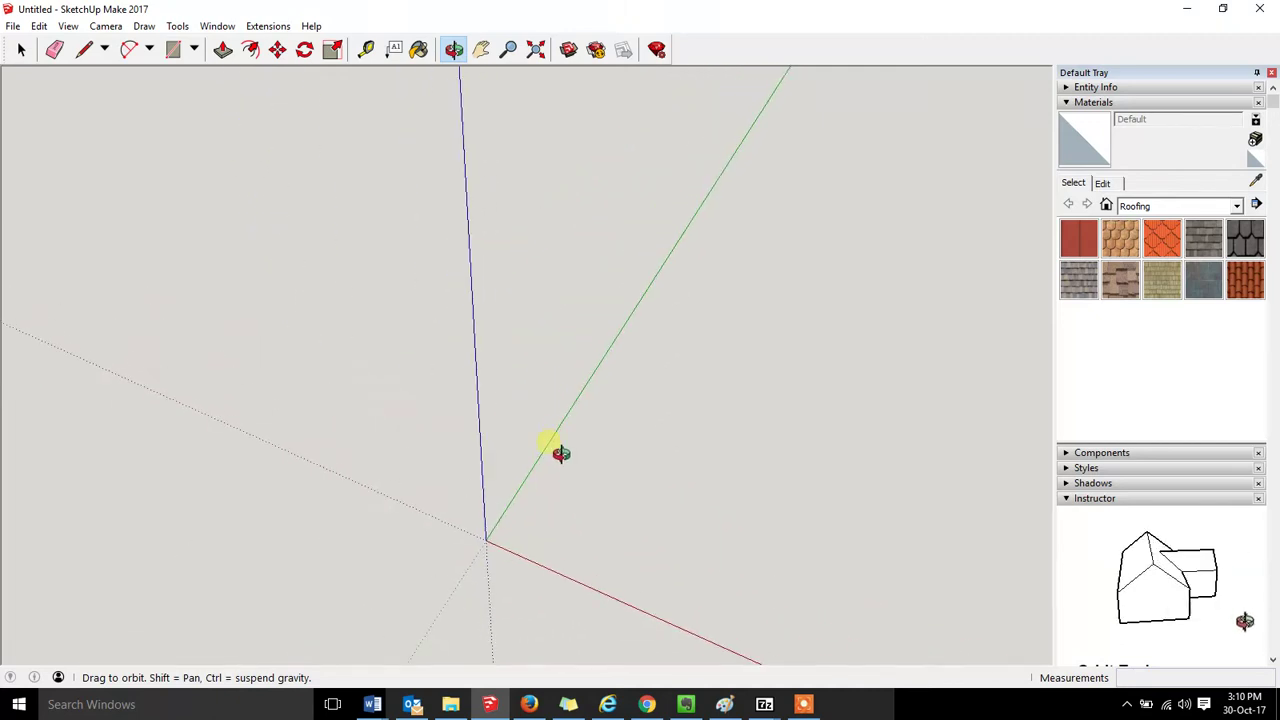
{"action": "key", "text": "space"}
{"action": "middle_click_drag", "start_coordinate": [553, 455], "coordinate": [446, 422]}
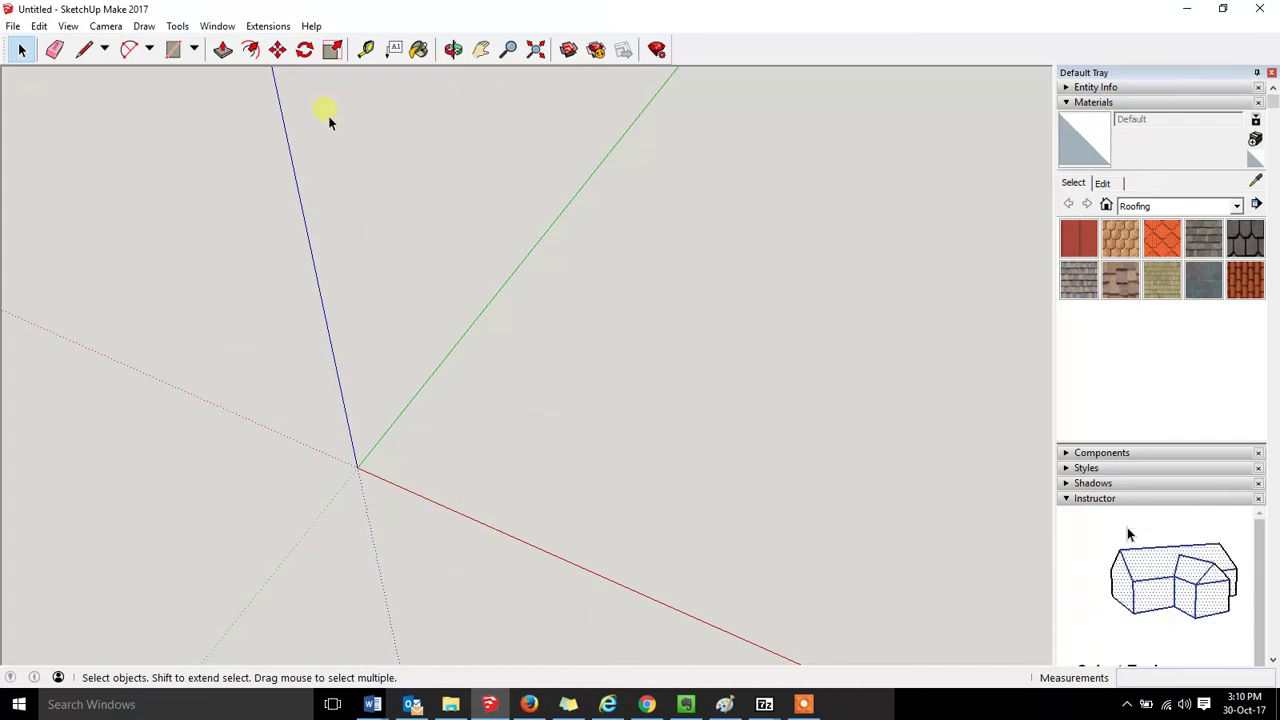
{"action": "left_click", "coordinate": [174, 52]}
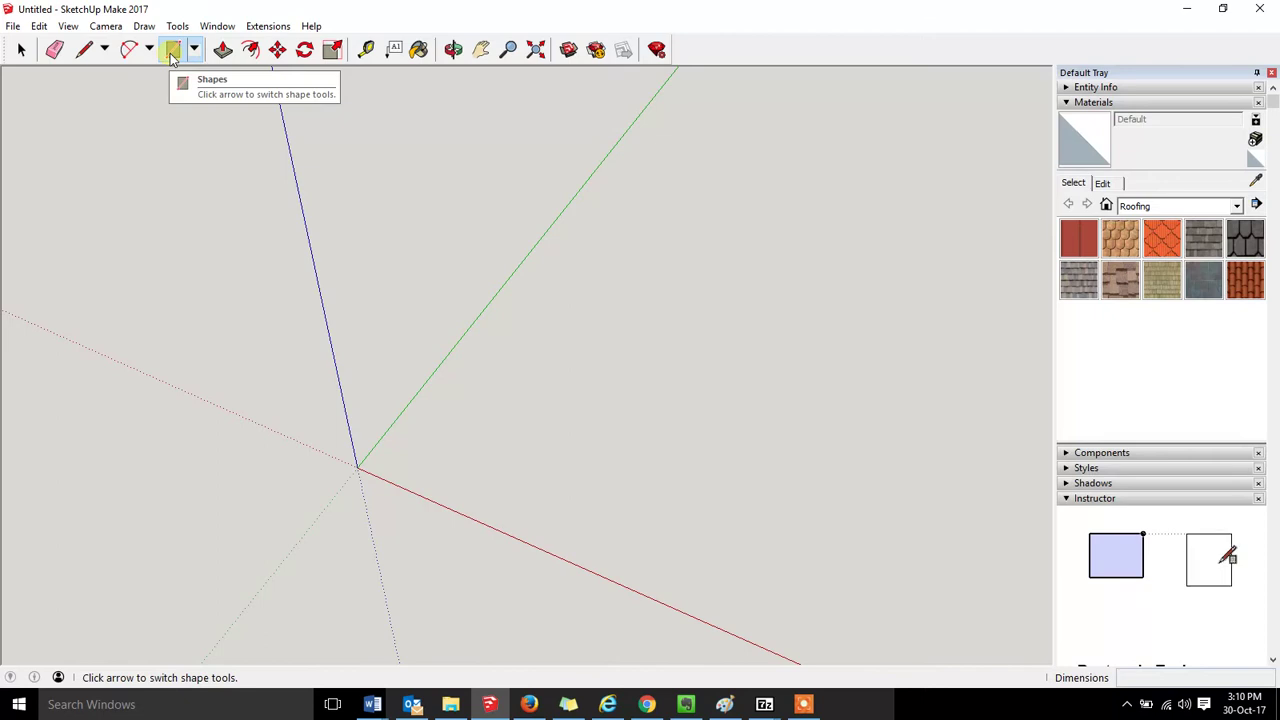
{"action": "left_click", "coordinate": [194, 50]}
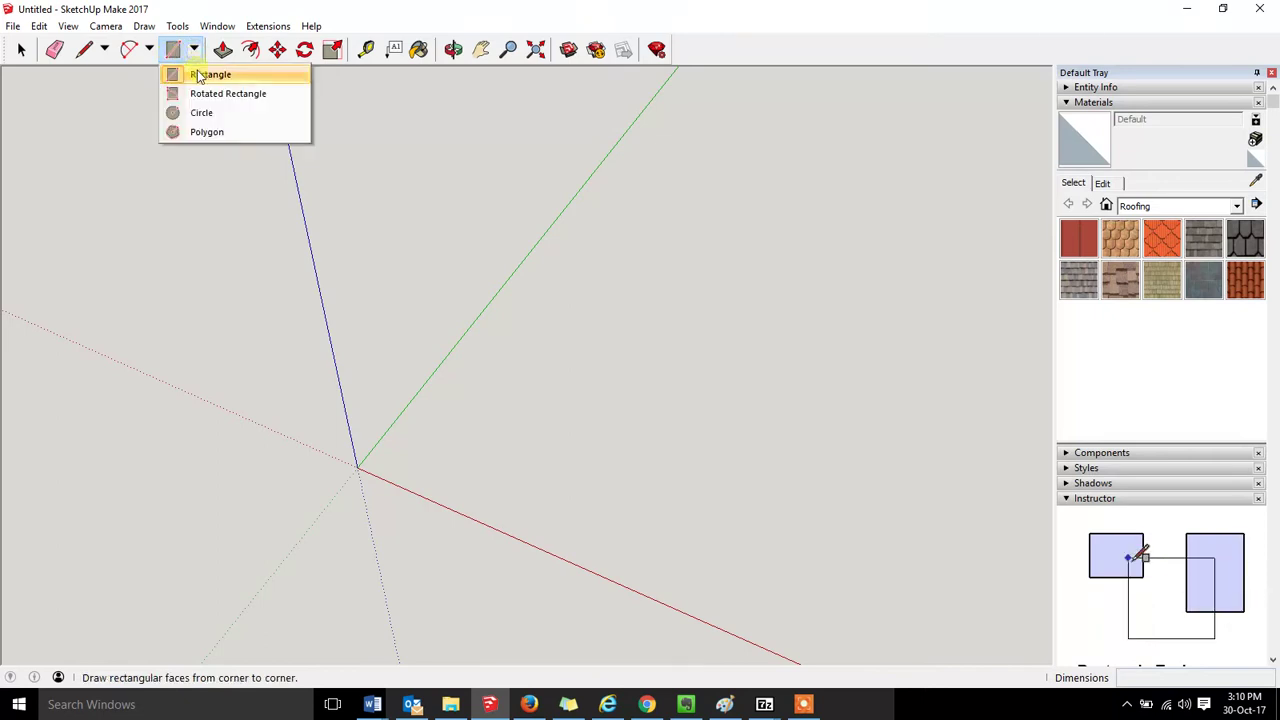
{"action": "left_click", "coordinate": [236, 80]}
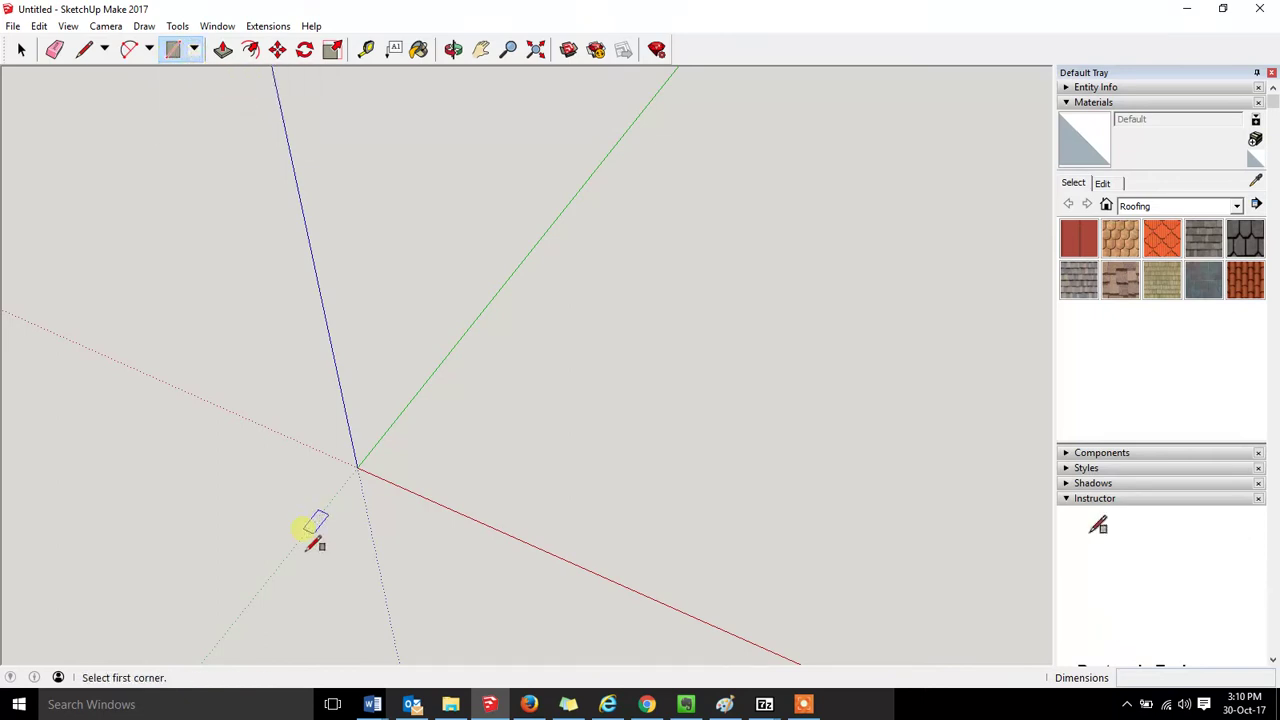
{"action": "left_click", "coordinate": [243, 440]}
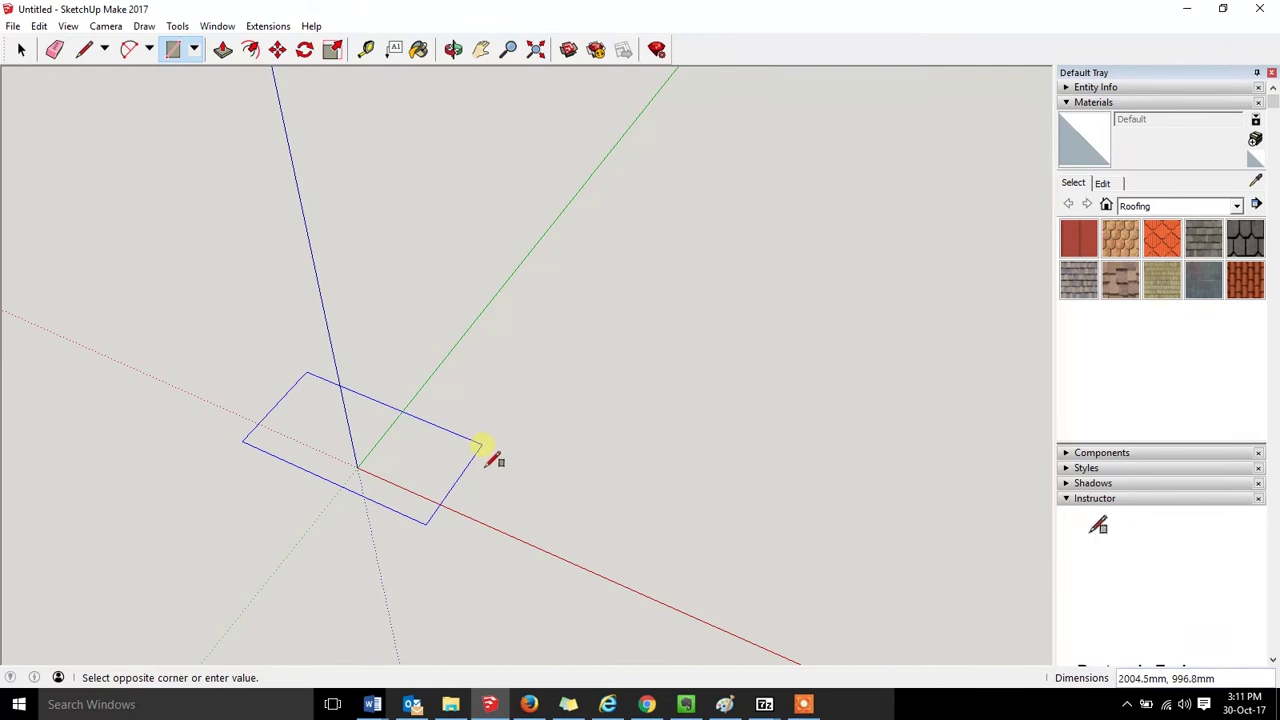
{"action": "left_click", "coordinate": [481, 446]}
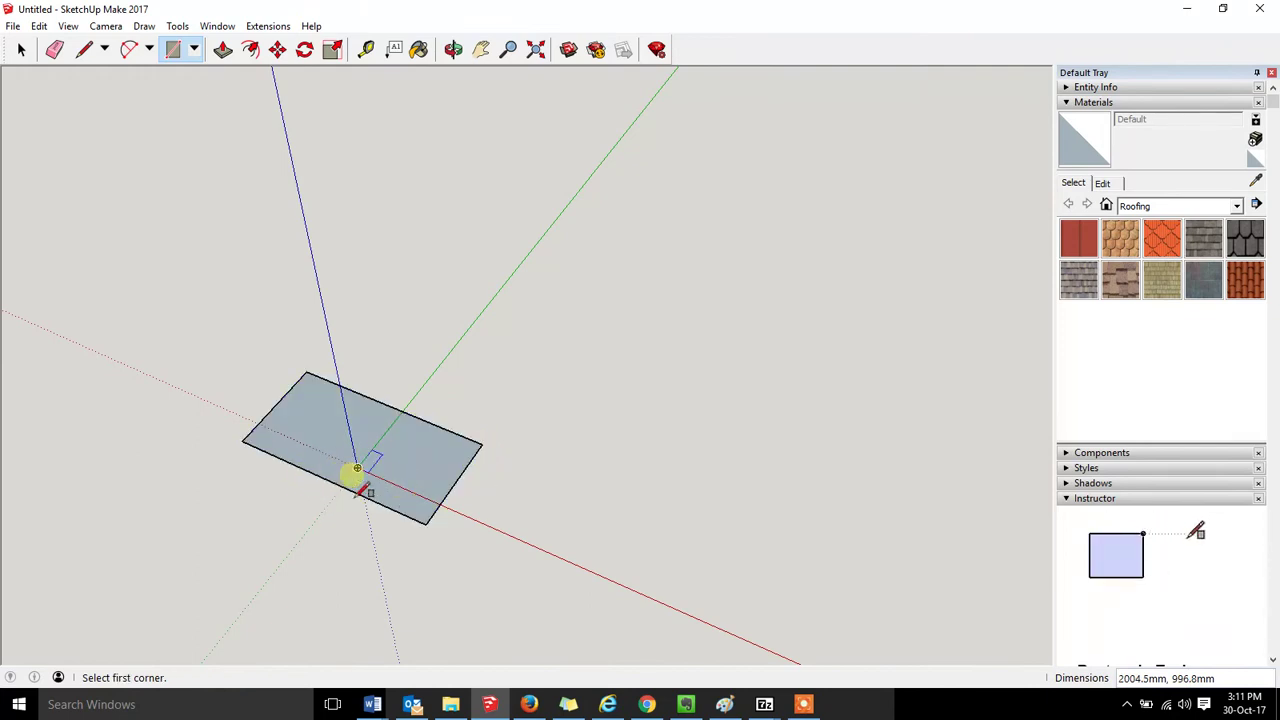
Get a close, nearly overhead view of the large face around the origin with the Rectangle tool active.
{"action": "scroll", "coordinate": [382, 479], "scroll_direction": "up", "scroll_amount": 1}
{"action": "scroll", "coordinate": [382, 479], "scroll_direction": "up", "scroll_amount": 5}
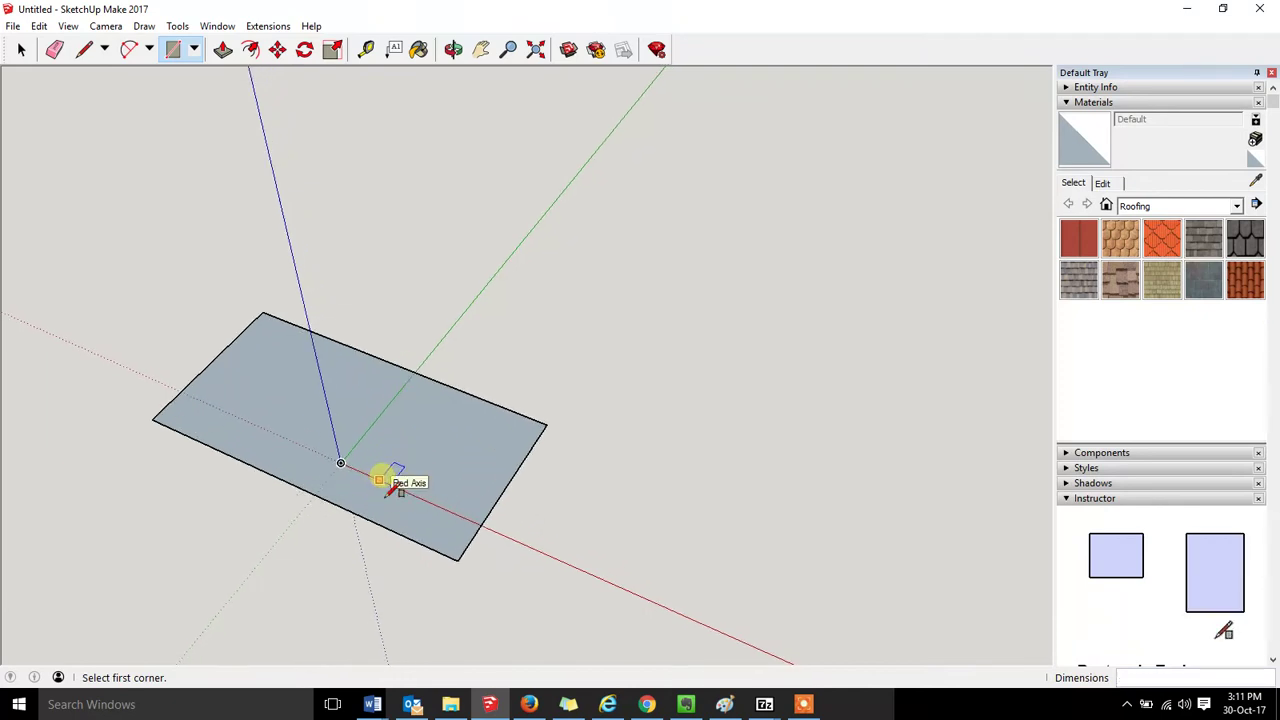
{"action": "scroll", "coordinate": [350, 490], "scroll_direction": "up", "scroll_amount": 5}
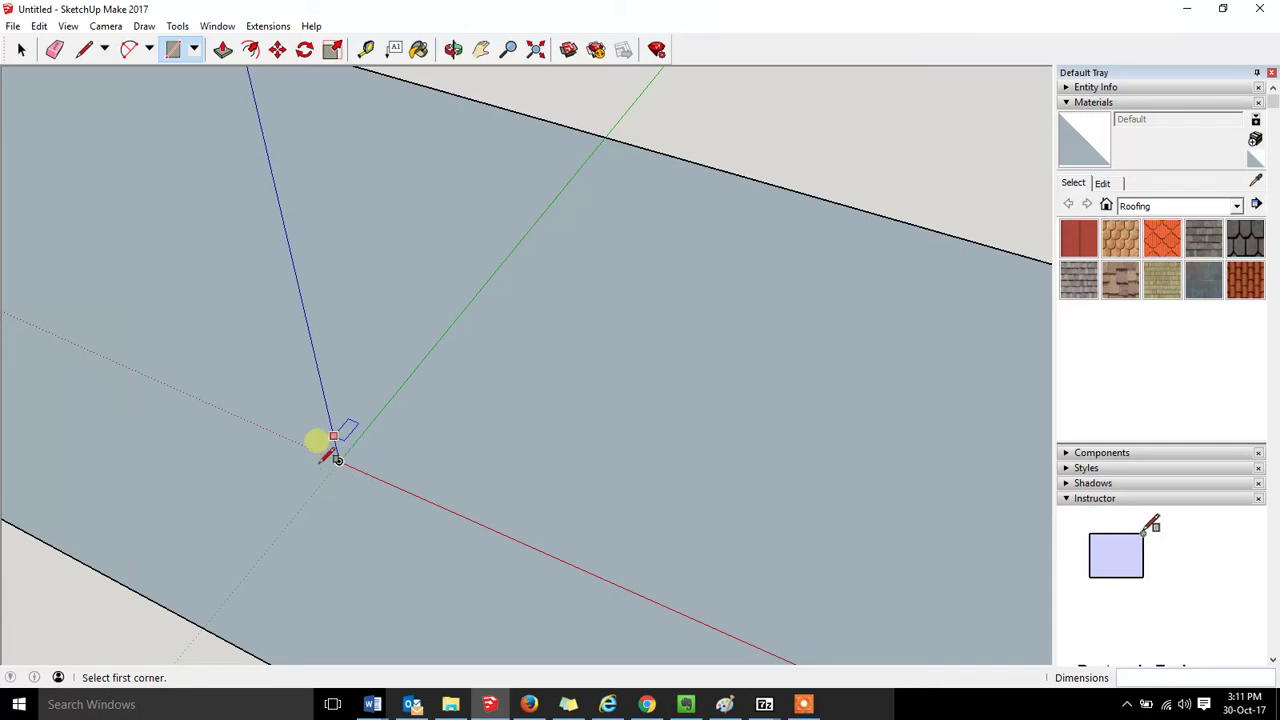
{"action": "middle_click_drag", "start_coordinate": [326, 407], "coordinate": [494, 508]}
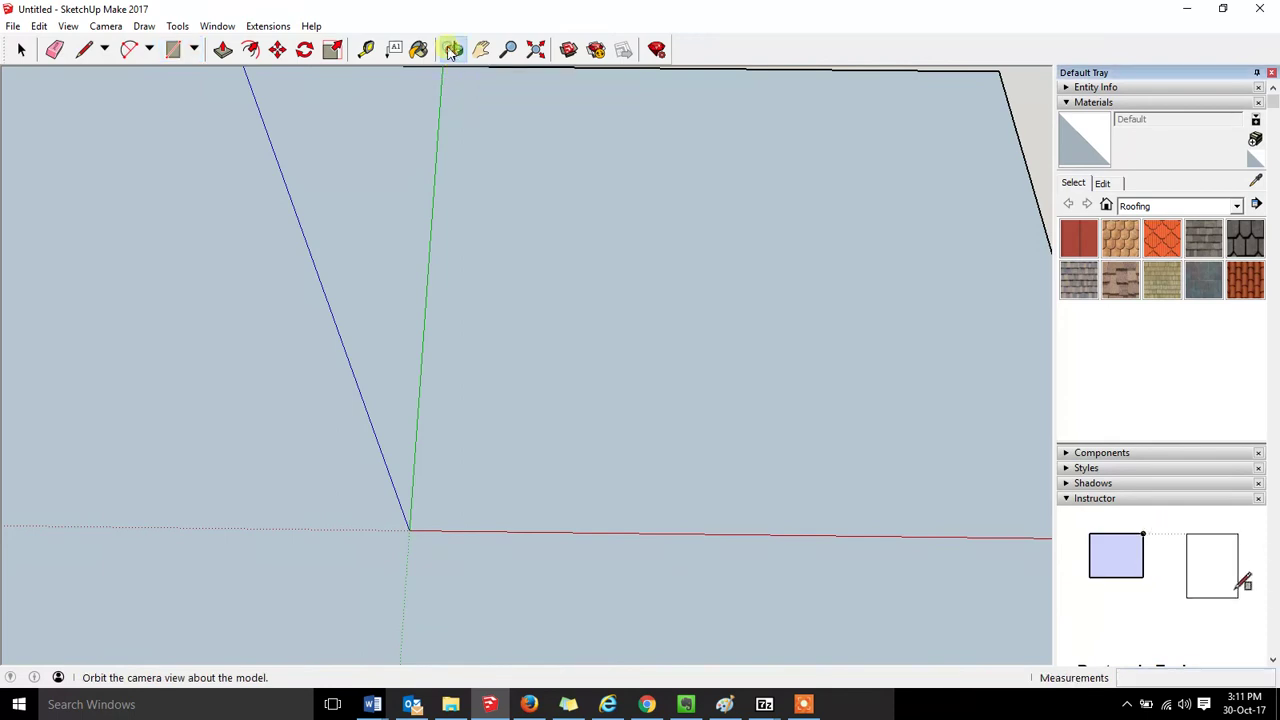
{"action": "left_click", "coordinate": [453, 50]}
{"action": "left_click_drag", "start_coordinate": [457, 271], "coordinate": [462, 356]}
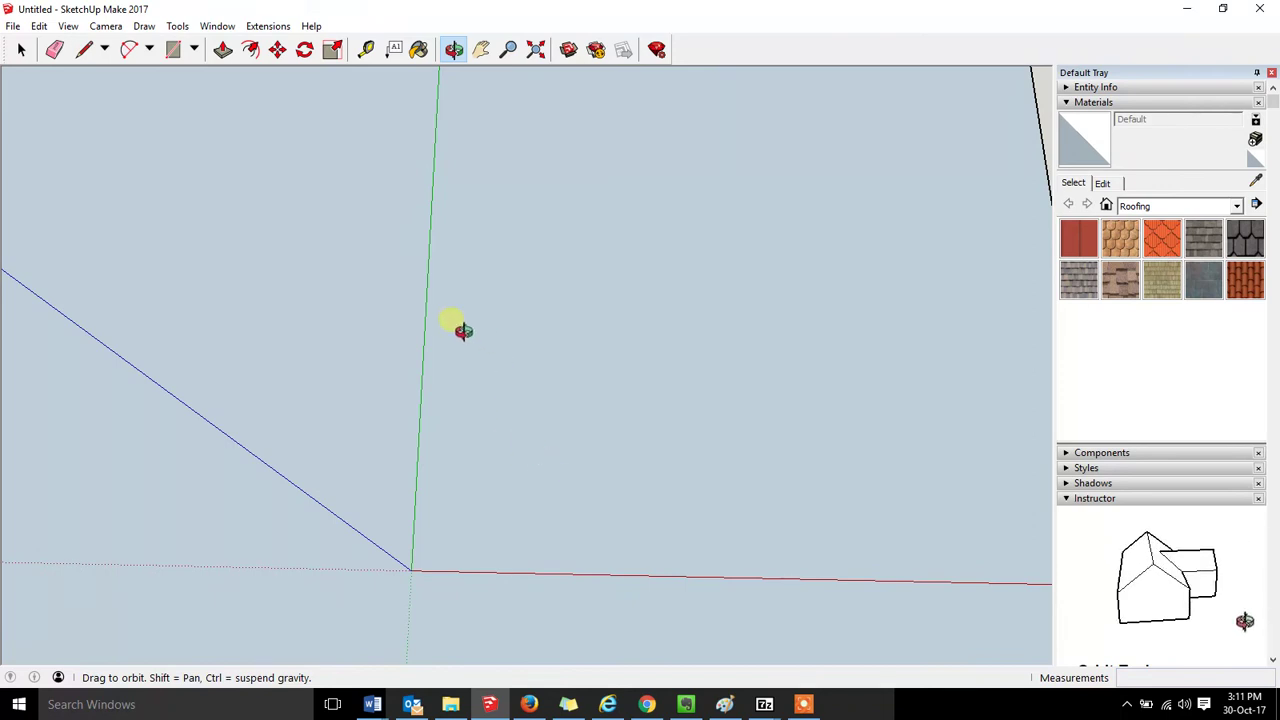
{"action": "left_click", "coordinate": [172, 50]}
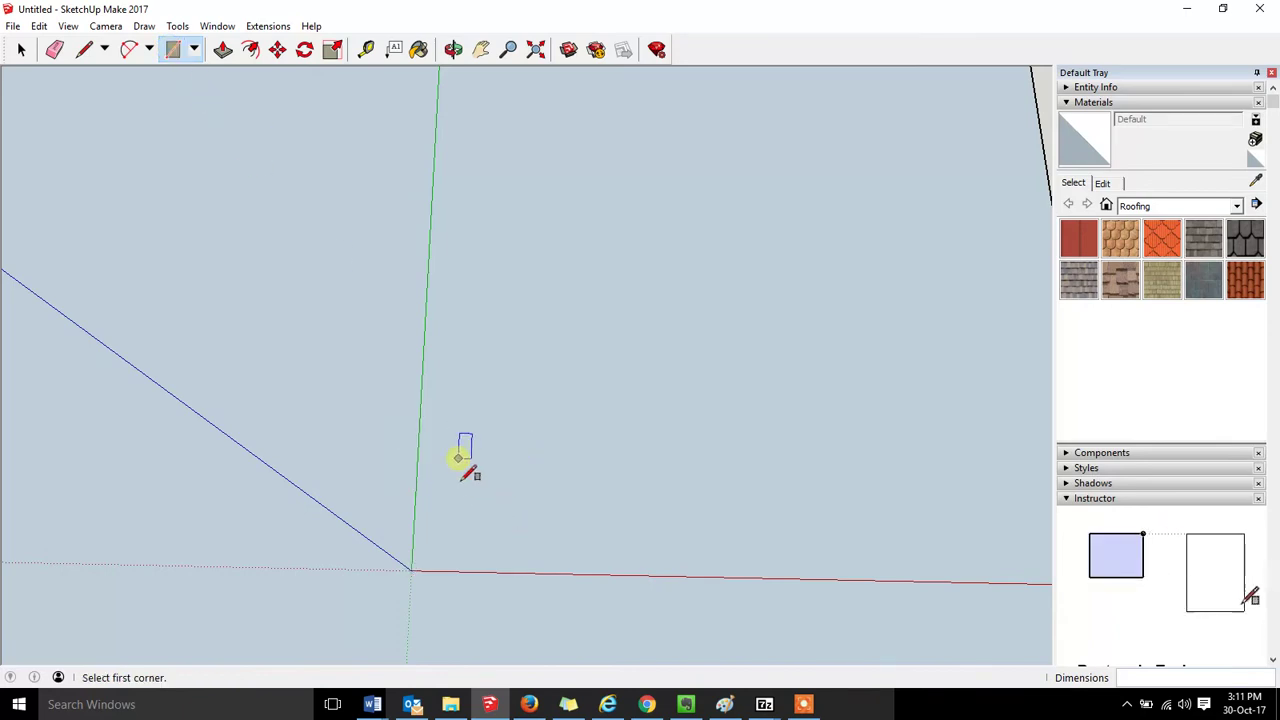
Switch to Firefox and run an image search for "spanner" in a new tab.
{"action": "left_click", "coordinate": [528, 705]}
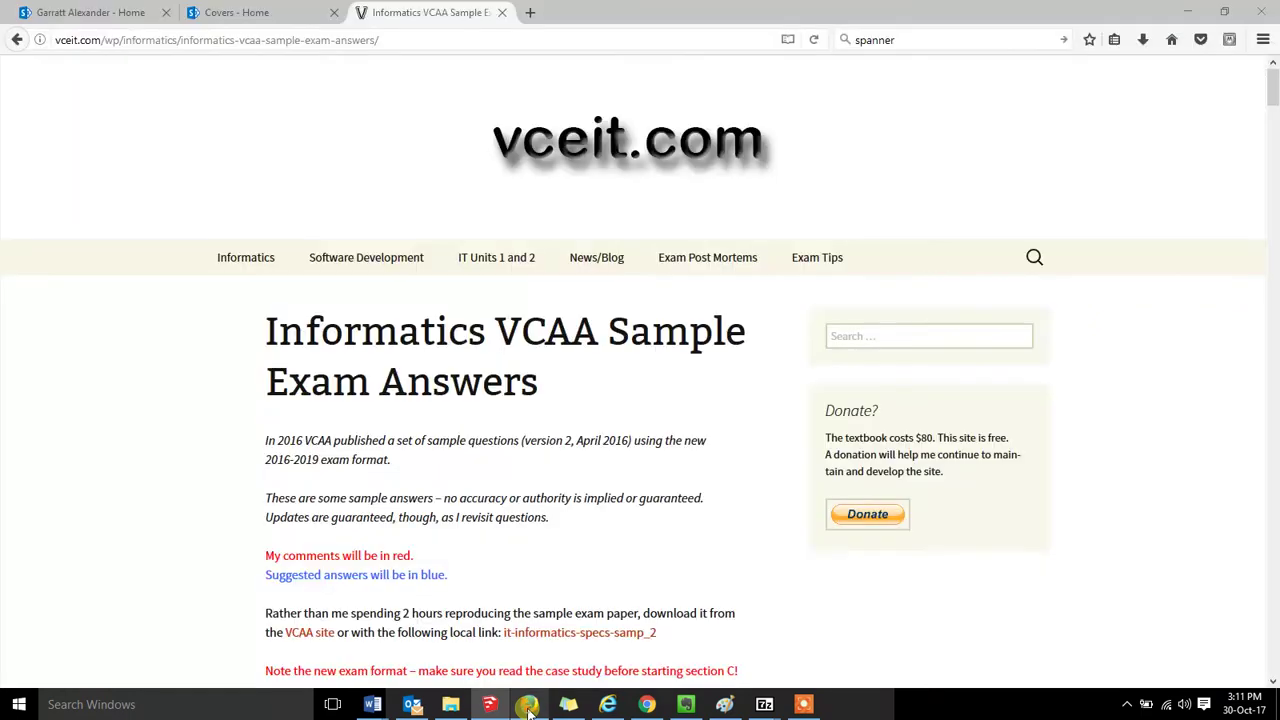
{"action": "left_click", "coordinate": [530, 12]}
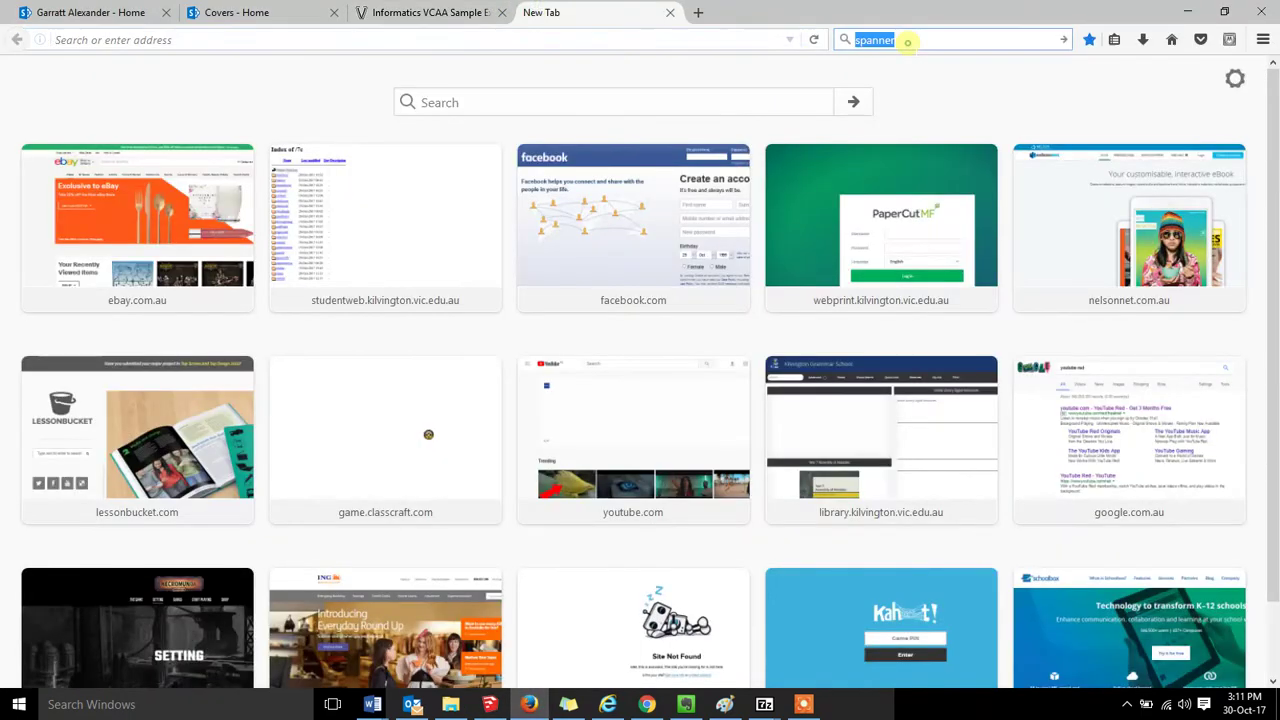
{"action": "left_click", "coordinate": [905, 40]}
{"action": "key", "text": "Return"}
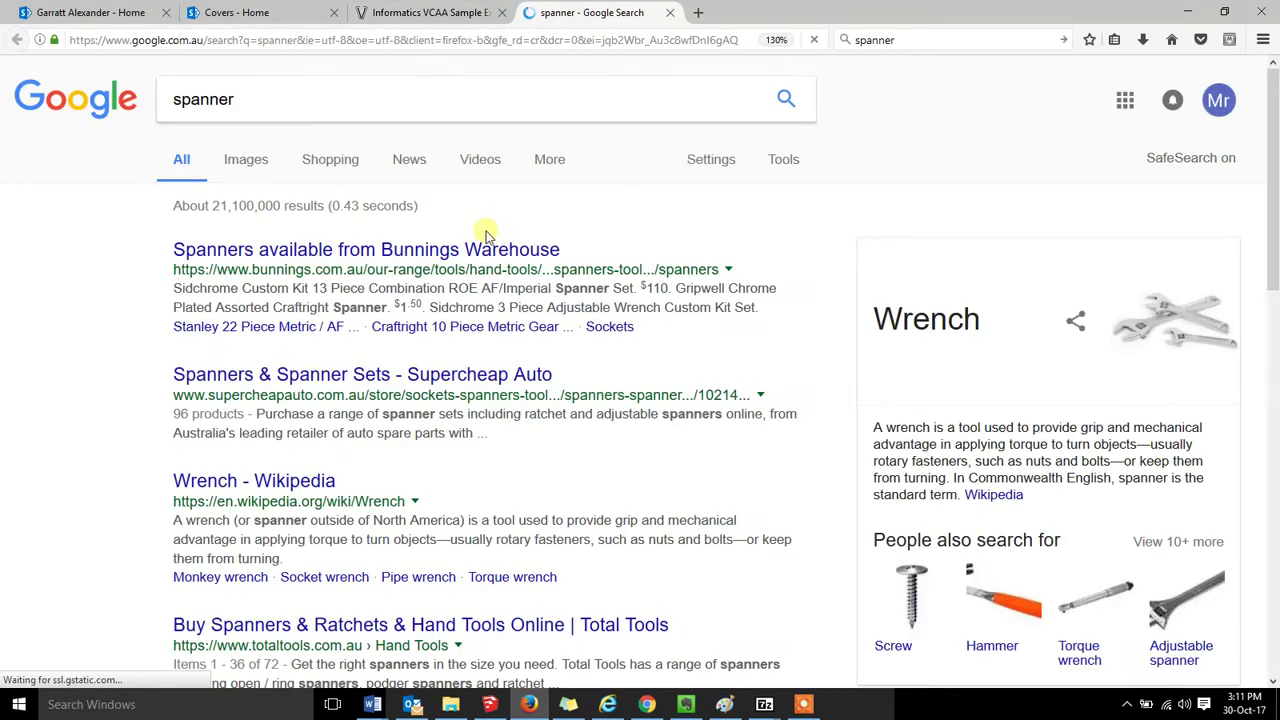
{"action": "left_click", "coordinate": [265, 165]}
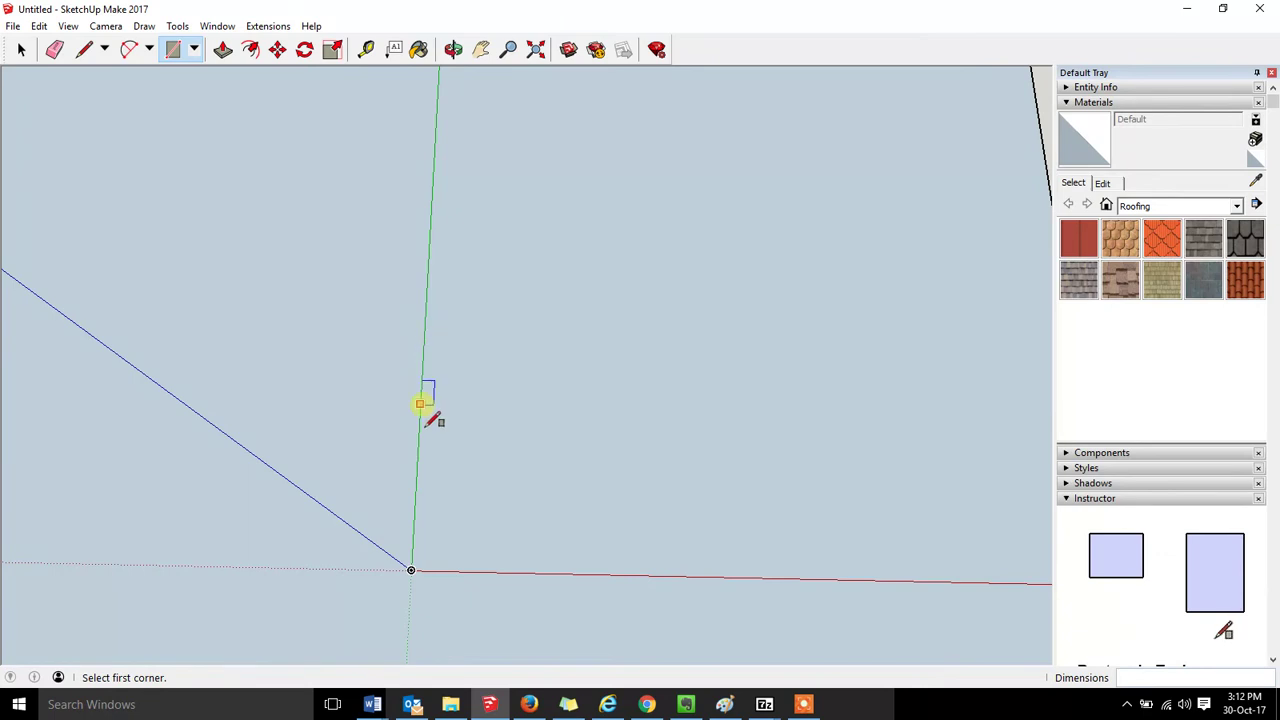
Back in SketchUp, draw a 20 by 80 mm rectangle on the large face, starting from a point on the green axis.
{"action": "left_click", "coordinate": [424, 322]}
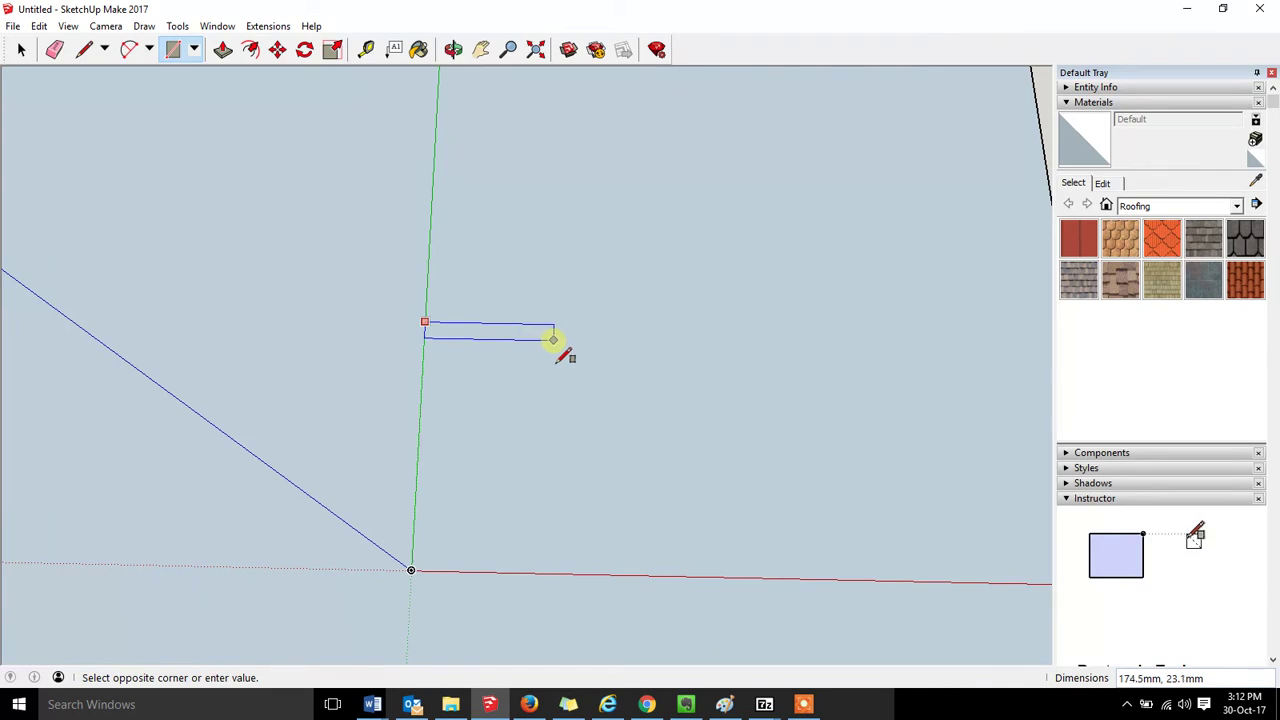
{"action": "type", "text": "20,"}
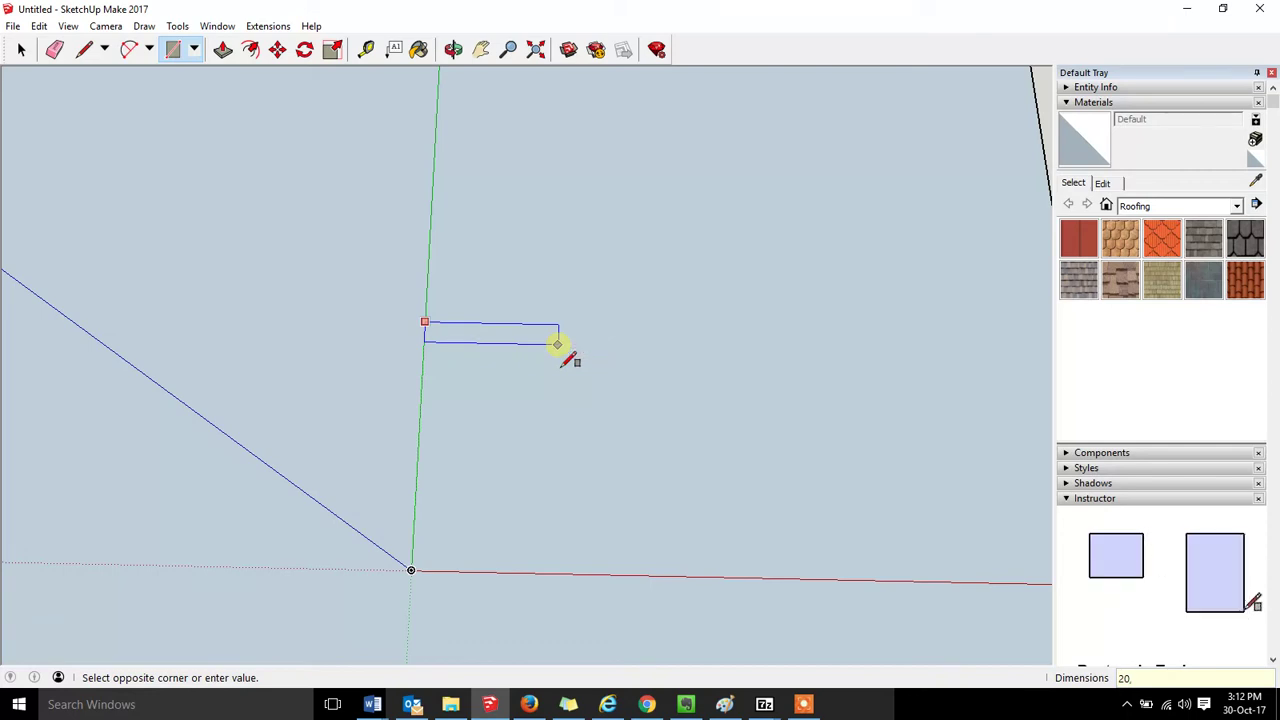
{"action": "type", "text": "80"}
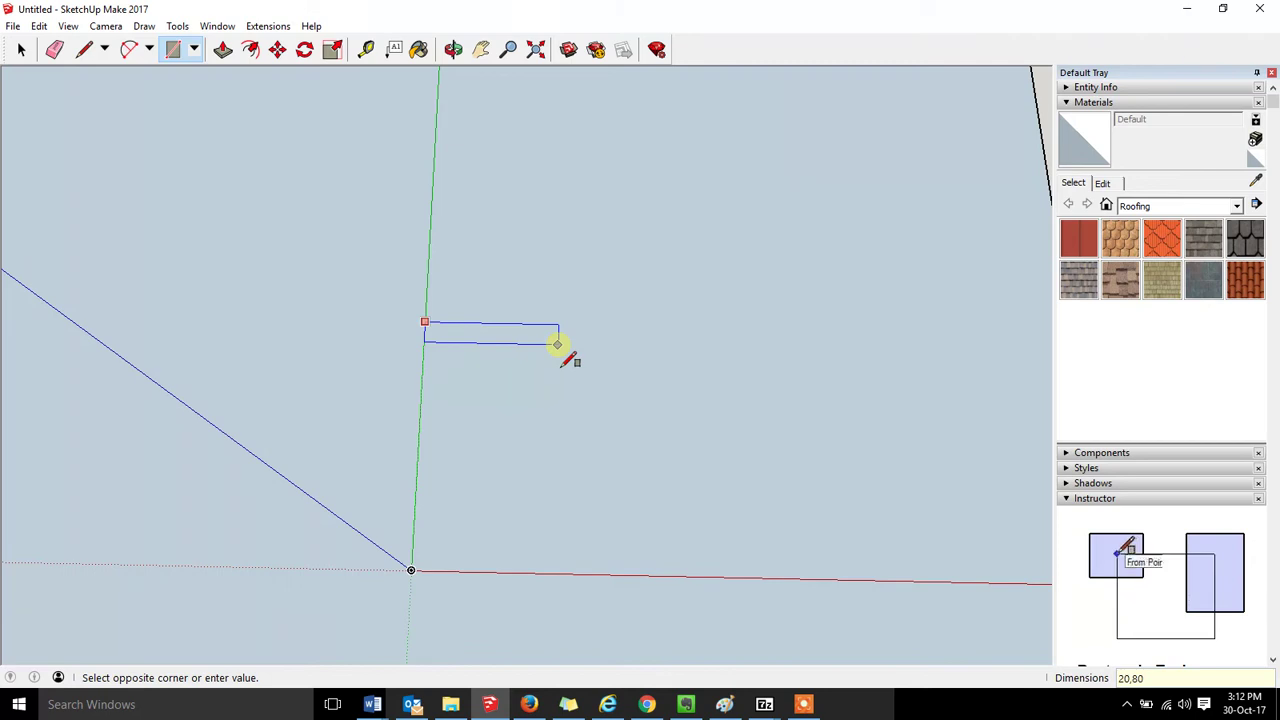
{"action": "key", "text": "Return"}
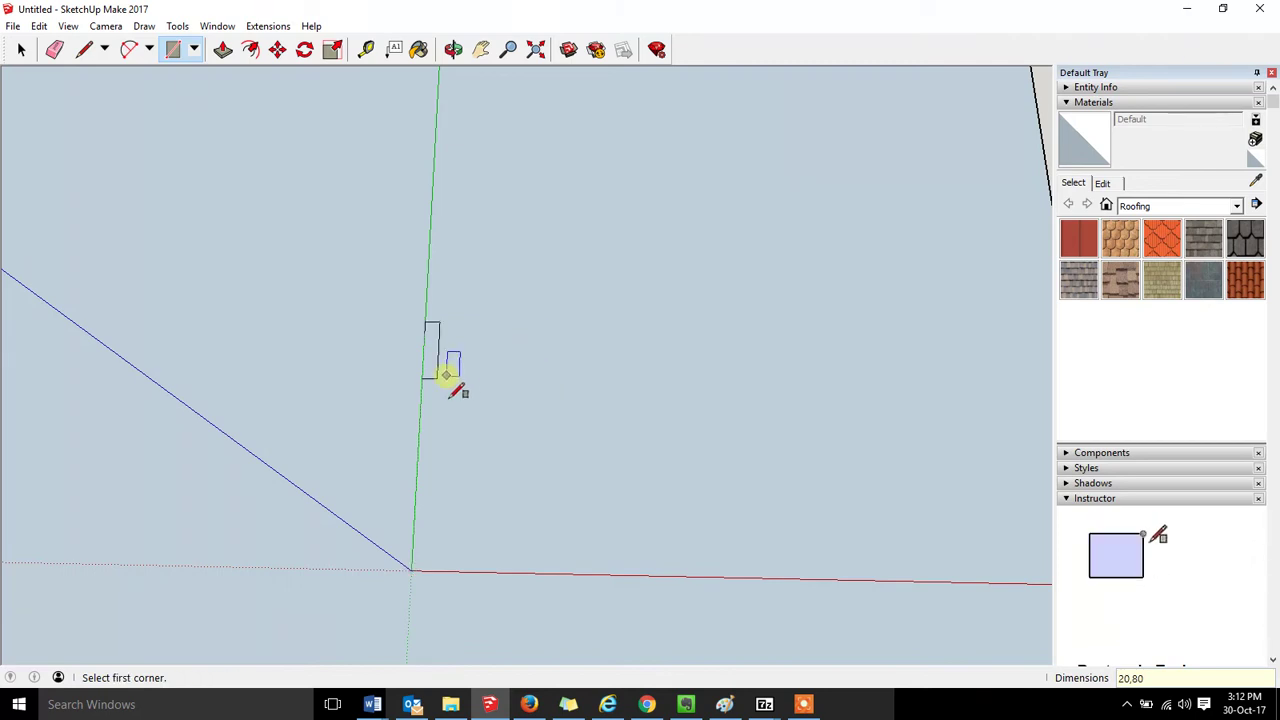
Measure the small rectangle's short and long edges with the Tape Measure, and check the spanner images in Firefox.
{"action": "scroll", "coordinate": [430, 365], "scroll_direction": "up", "scroll_amount": 5}
{"action": "scroll", "coordinate": [435, 380], "scroll_direction": "up", "scroll_amount": 1}
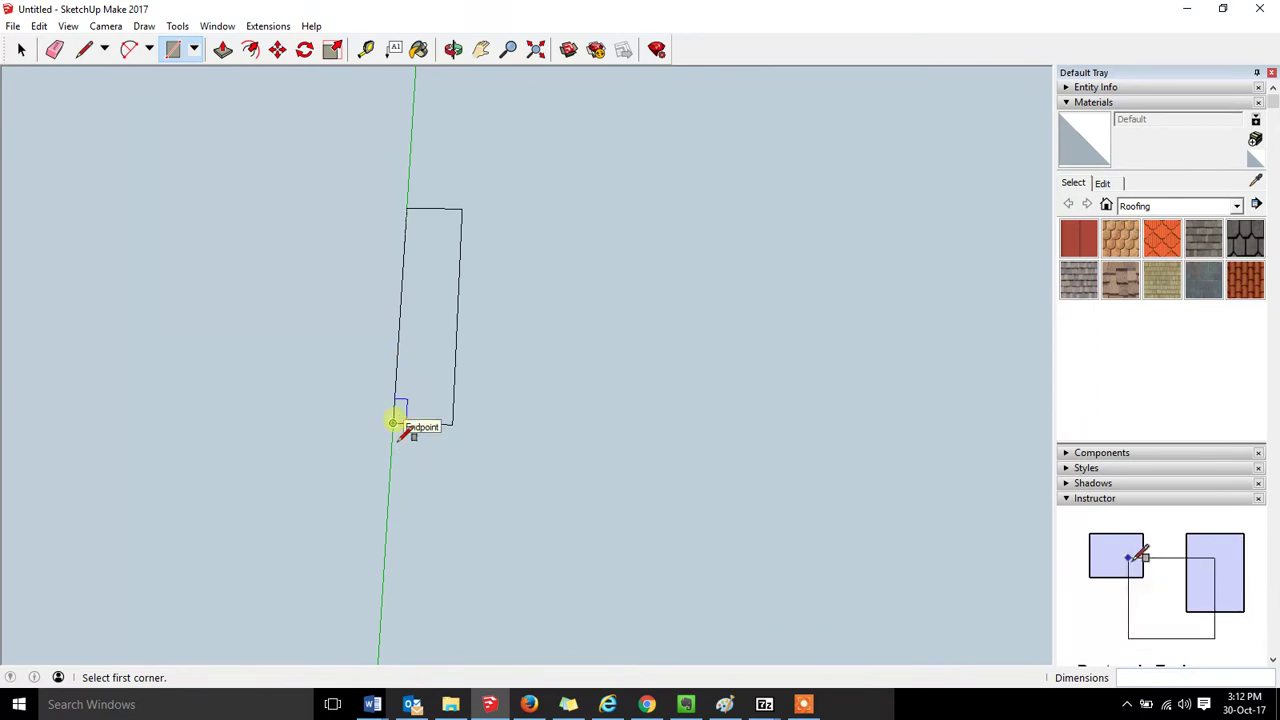
{"action": "left_click", "coordinate": [363, 52]}
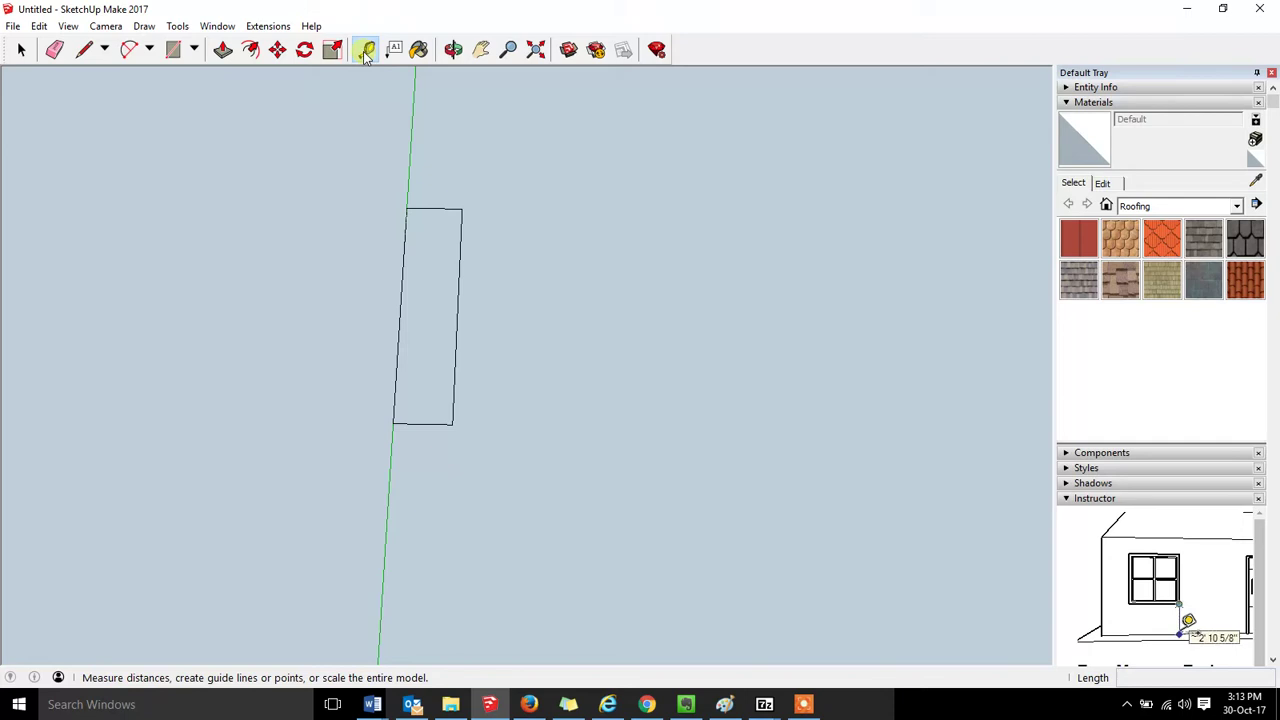
{"action": "left_click", "coordinate": [477, 218]}
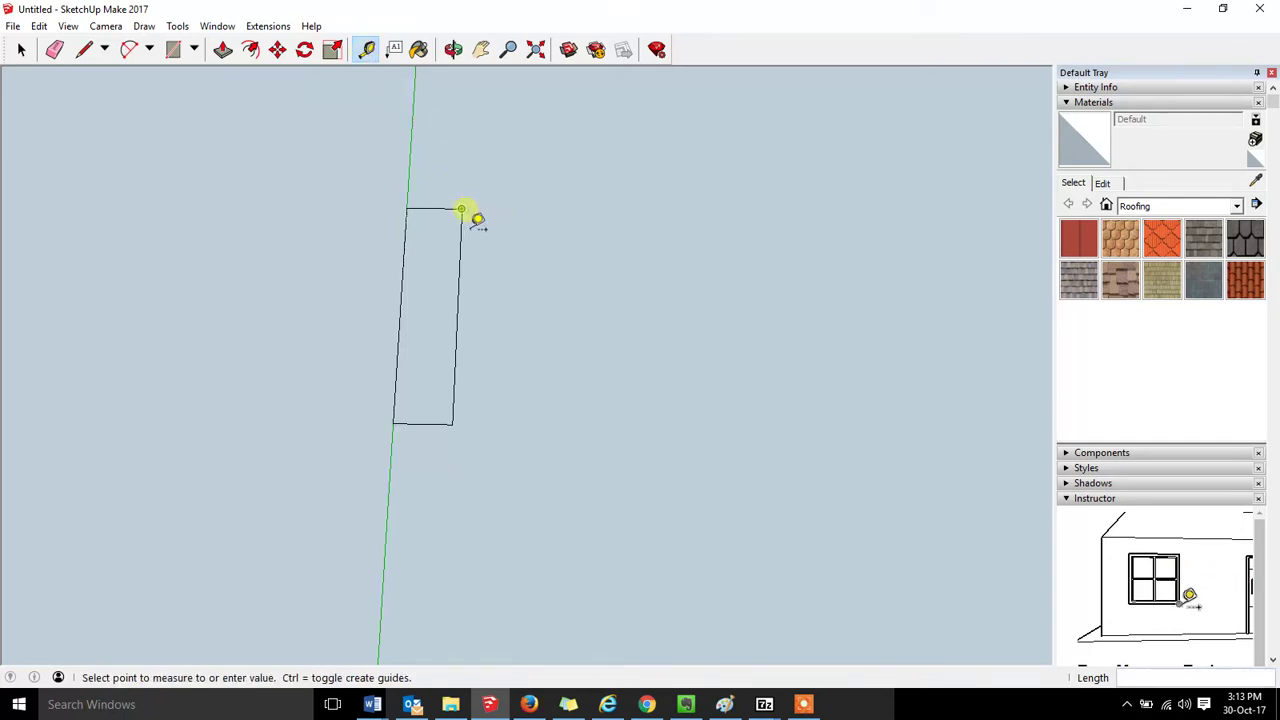
{"action": "left_click", "coordinate": [408, 211]}
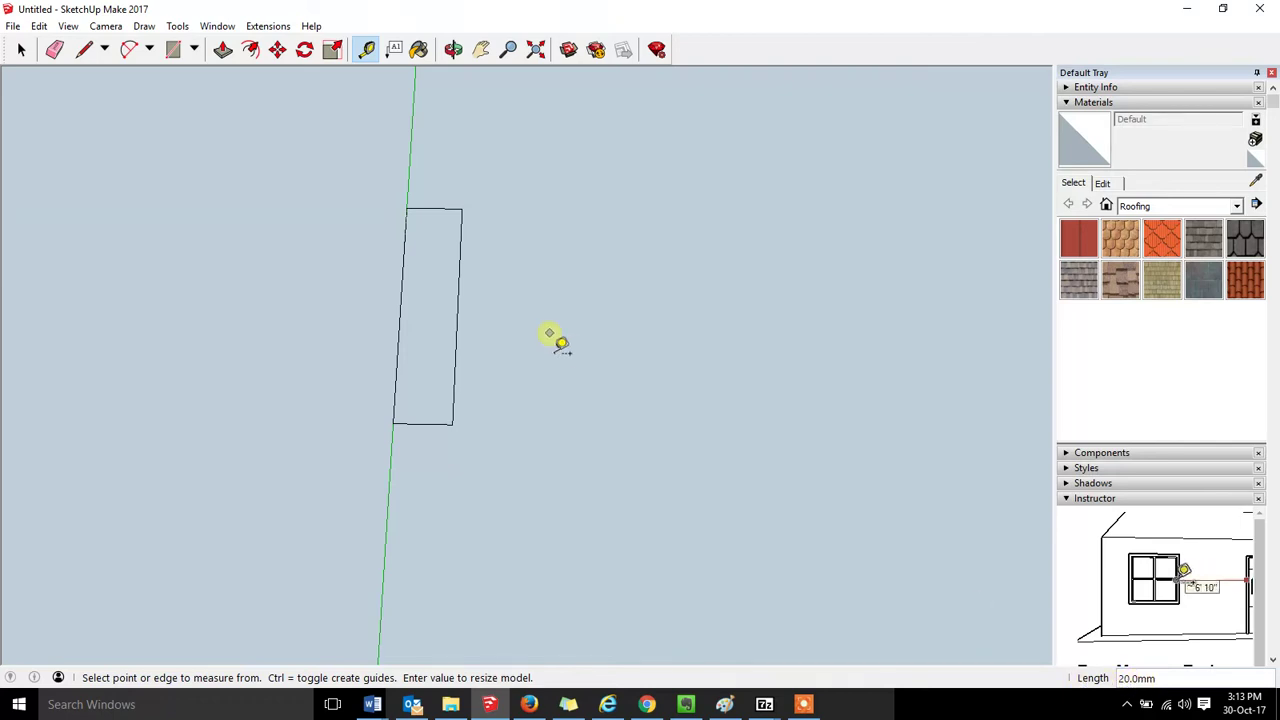
{"action": "left_click", "coordinate": [461, 210]}
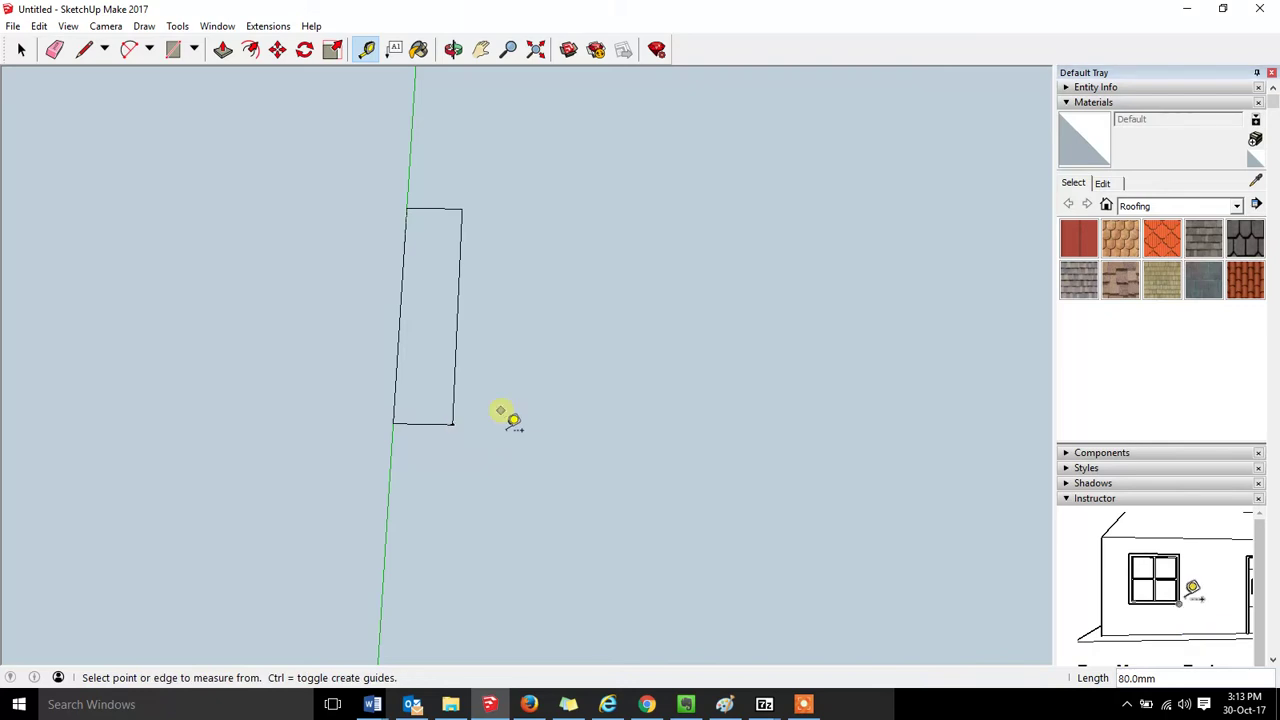
{"action": "key", "text": "alt+Tab"}
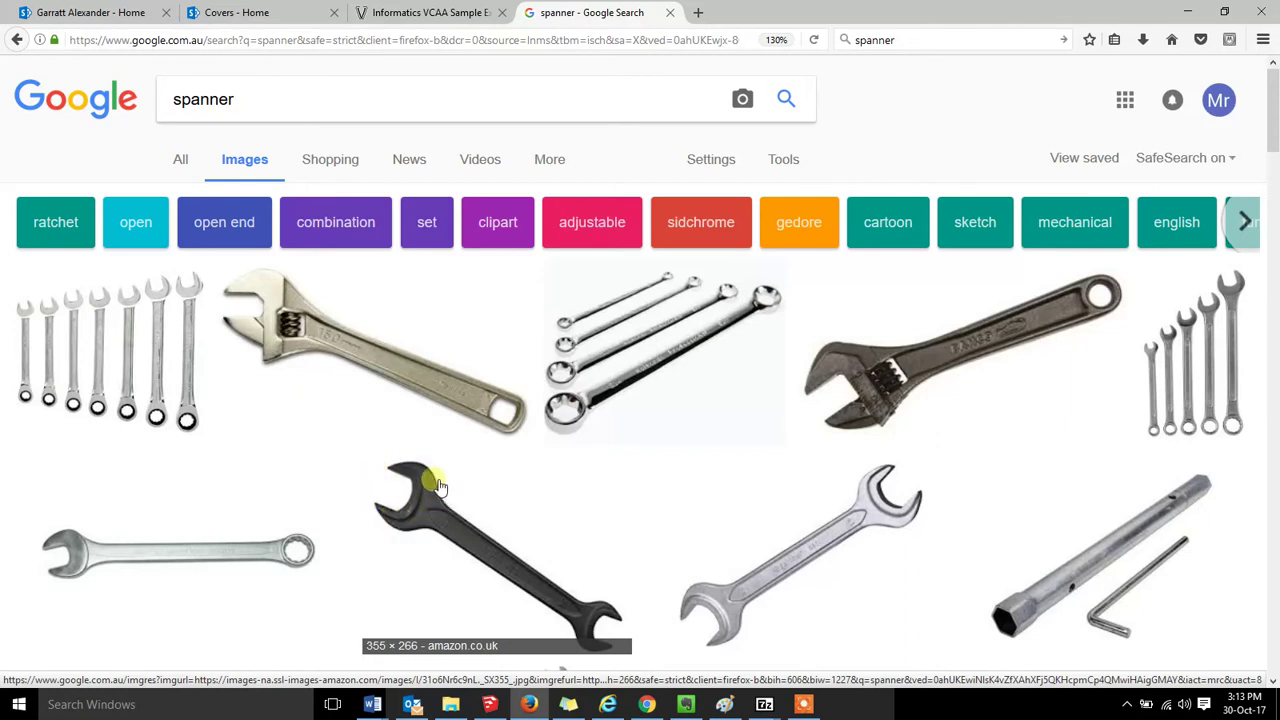
{"action": "key", "text": "alt+Tab"}
Draw a circle of 25 mm radius centred on the midpoint of the small rectangle's short edge farthest from the origin.
{"action": "middle_click_drag", "start_coordinate": [510, 293], "coordinate": [617, 440], "text": "shift"}
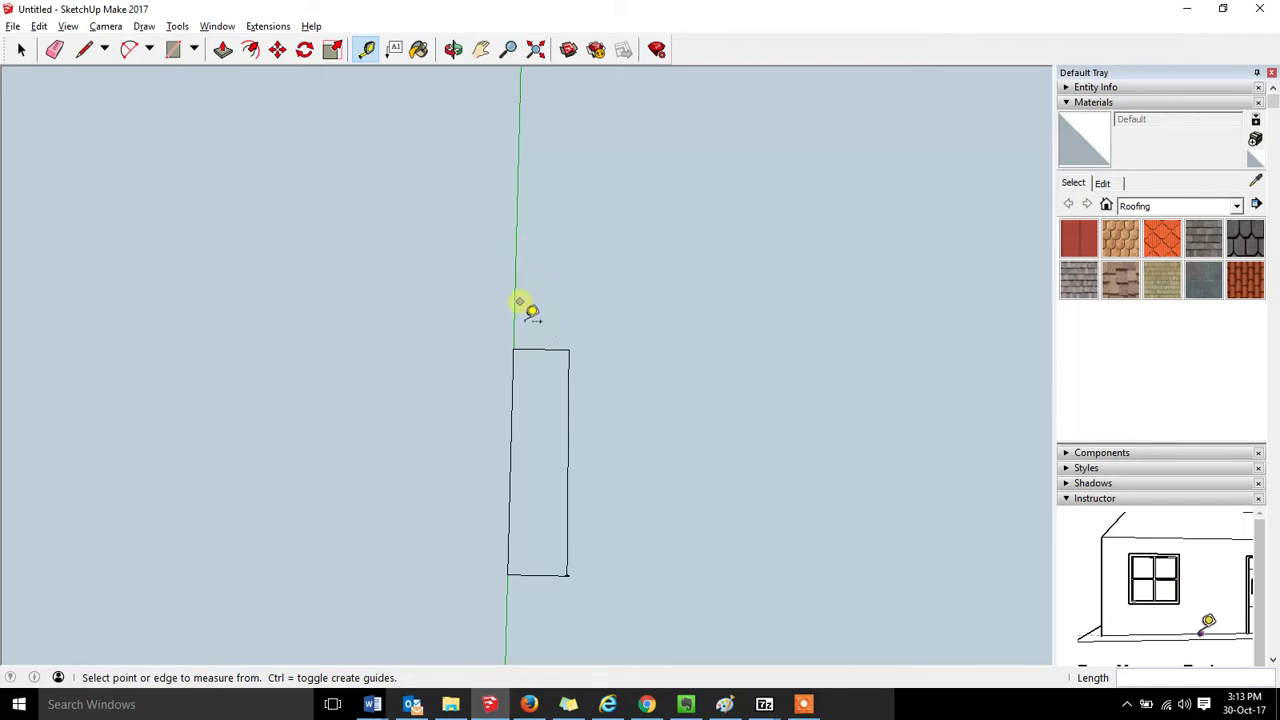
{"action": "left_click", "coordinate": [195, 51]}
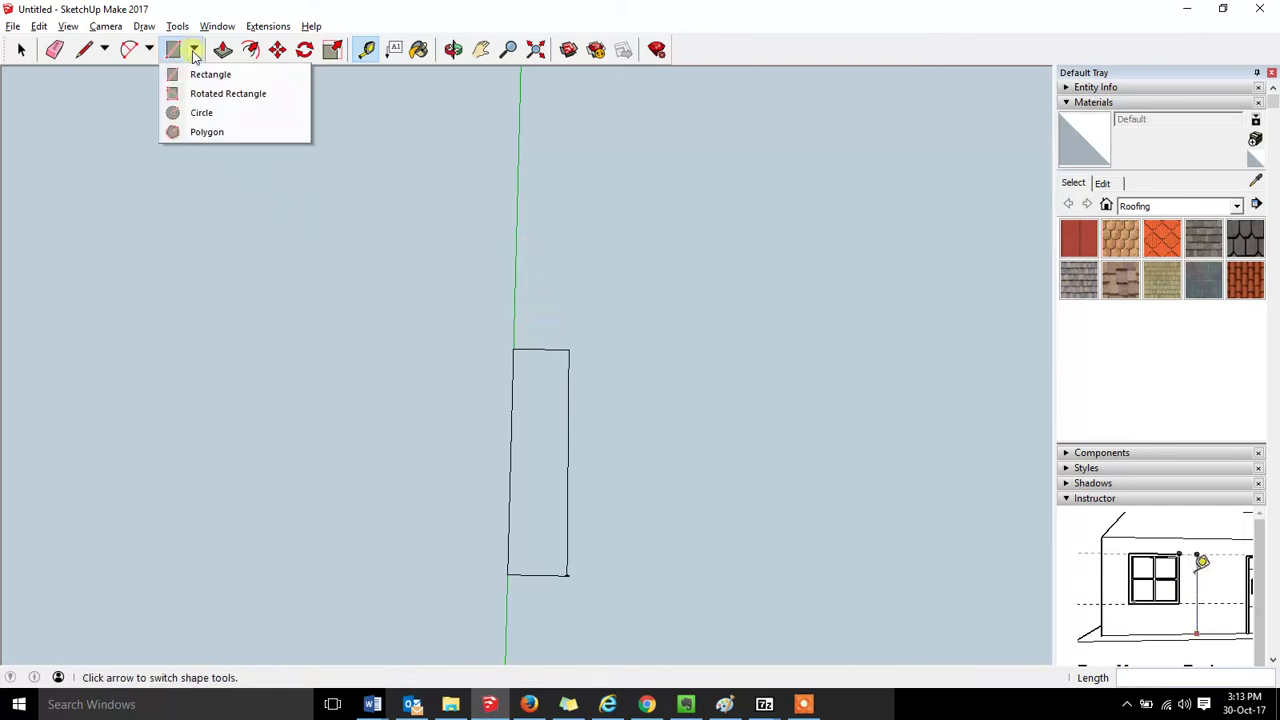
{"action": "left_click", "coordinate": [204, 116]}
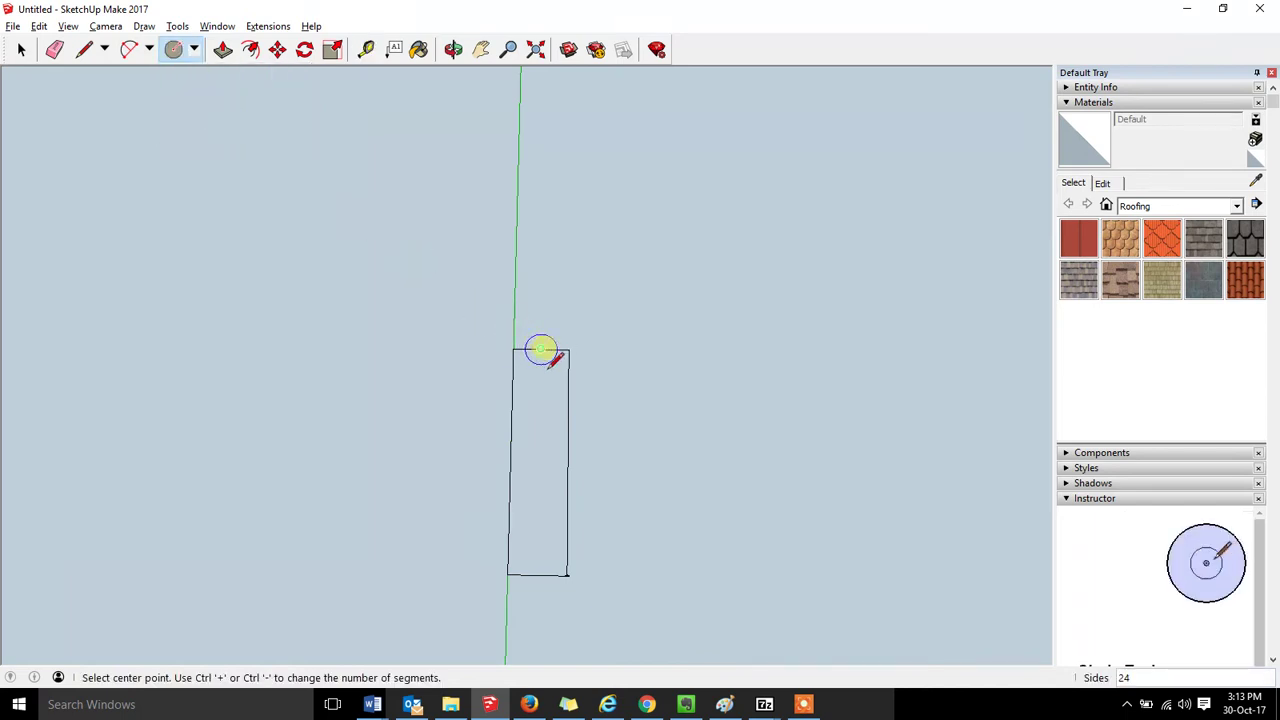
{"action": "scroll", "coordinate": [540, 350], "scroll_direction": "up", "scroll_amount": 4}
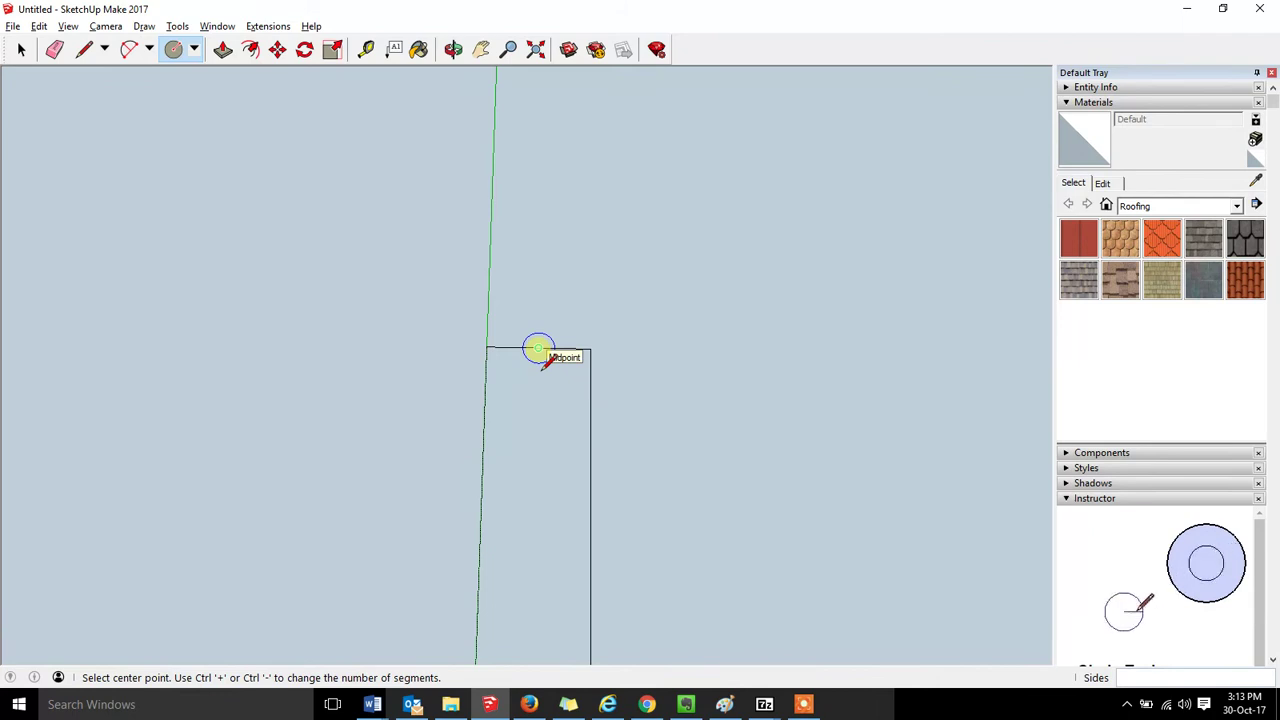
{"action": "left_click", "coordinate": [538, 348]}
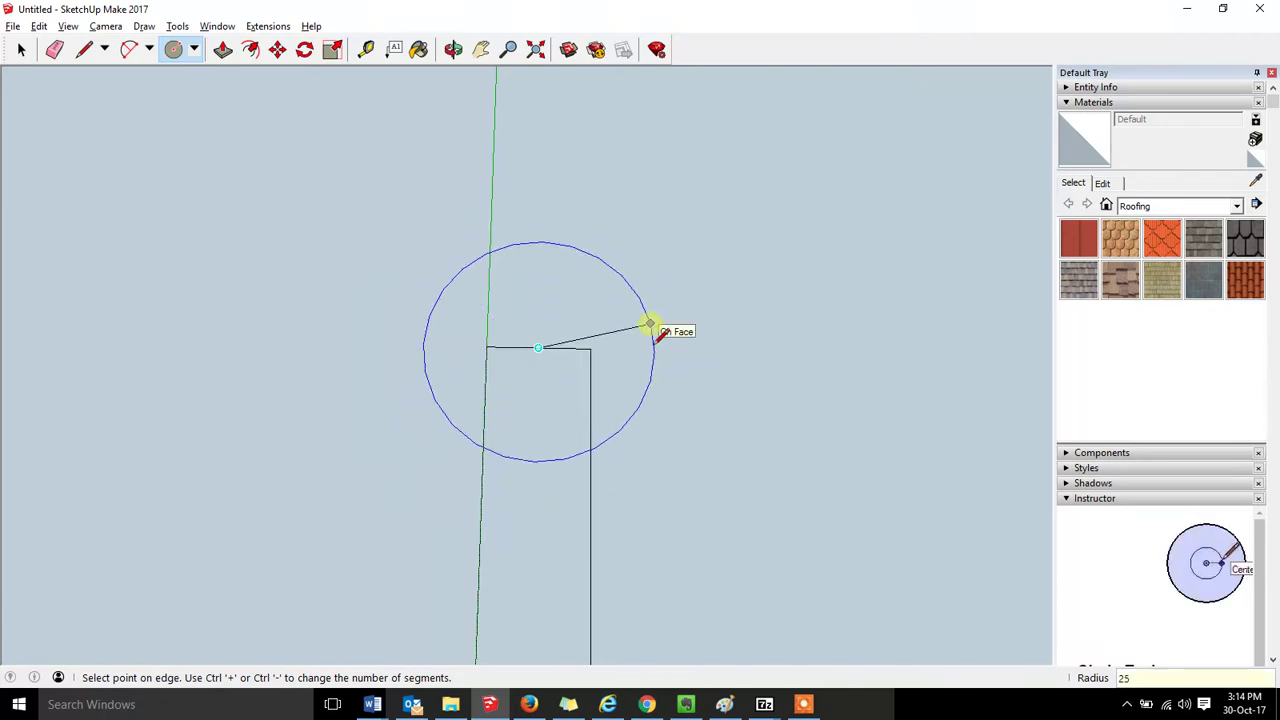
{"action": "left_click", "coordinate": [655, 329]}
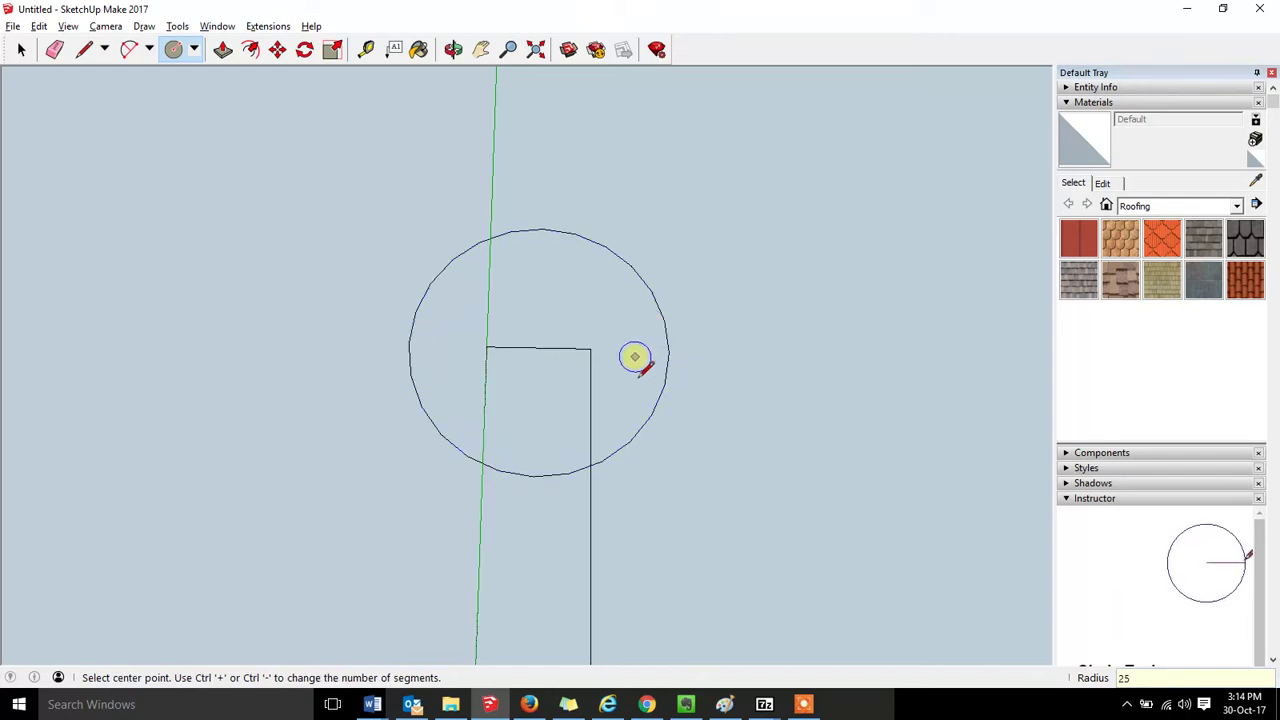
Draw a 25 mm line from the circle's point farthest from the handle straight down to its centre on the handle's short edge.
{"action": "key", "text": "o"}
{"action": "left_click_drag", "start_coordinate": [651, 403], "coordinate": [704, 420]}
{"action": "key", "text": "c"}
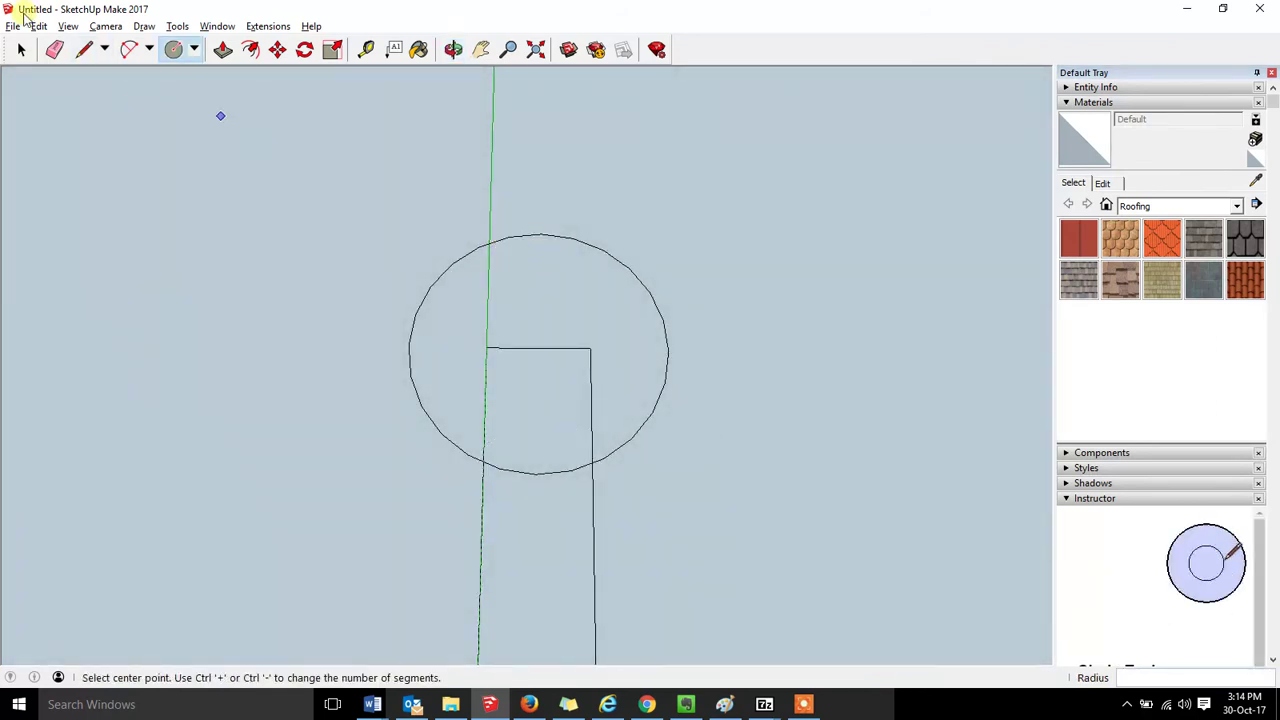
{"action": "left_click", "coordinate": [84, 52]}
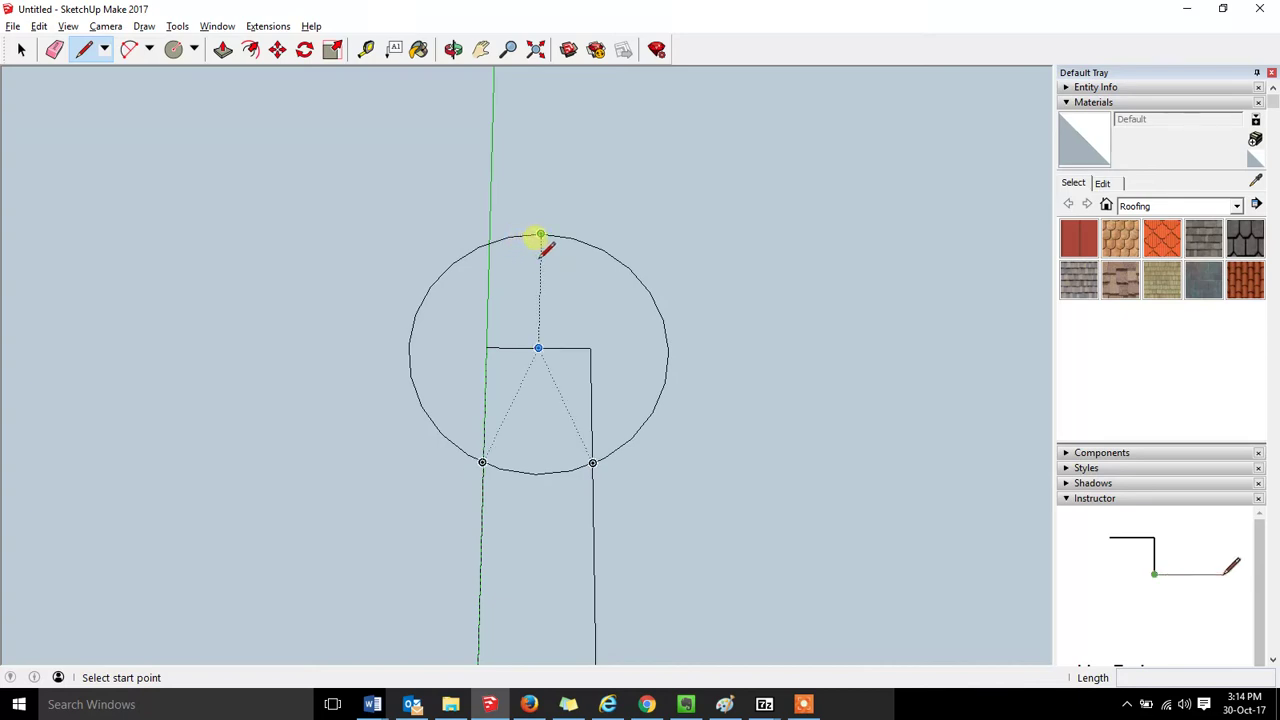
{"action": "scroll", "coordinate": [540, 236], "scroll_direction": "up", "scroll_amount": 3}
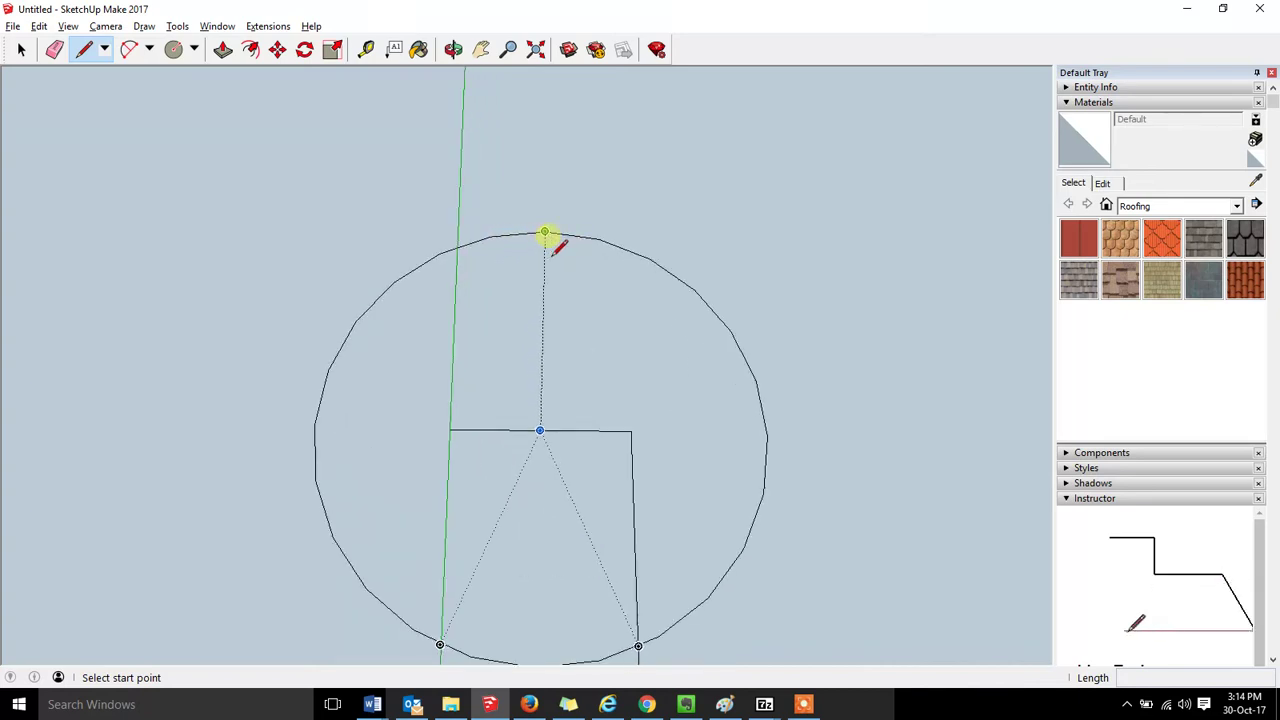
{"action": "left_click", "coordinate": [544, 234]}
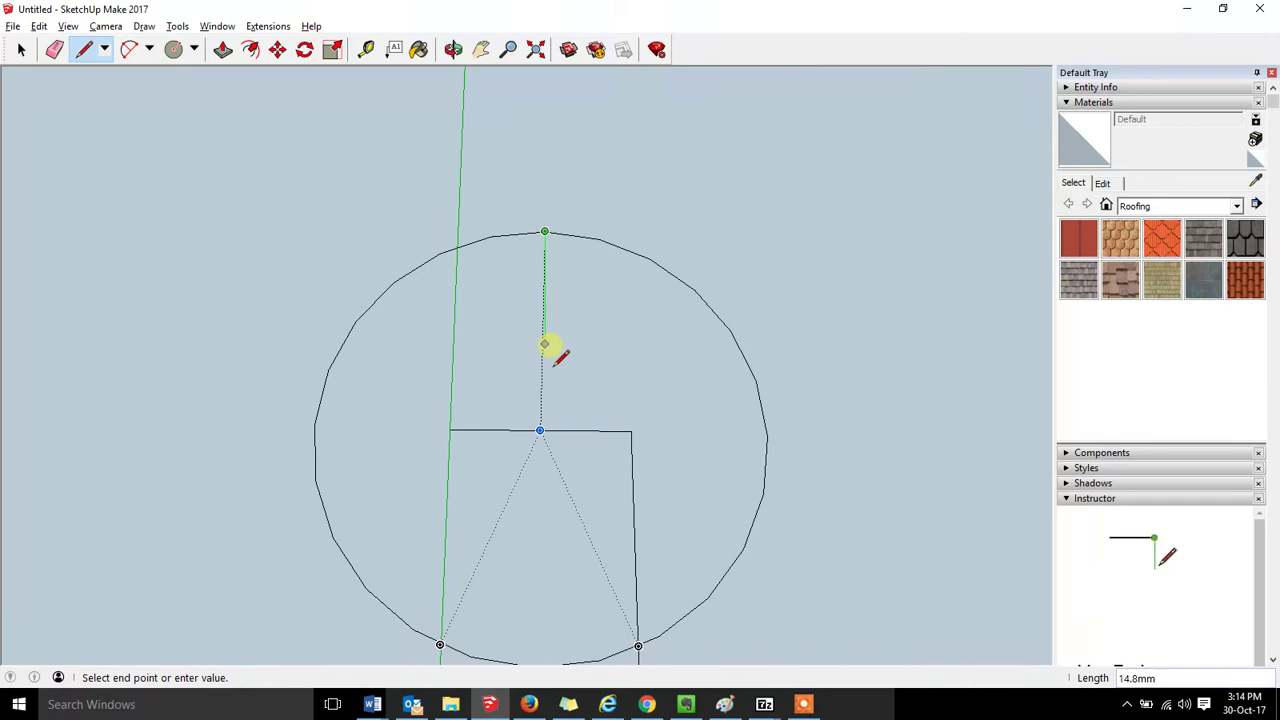
{"action": "left_click", "coordinate": [540, 430]}
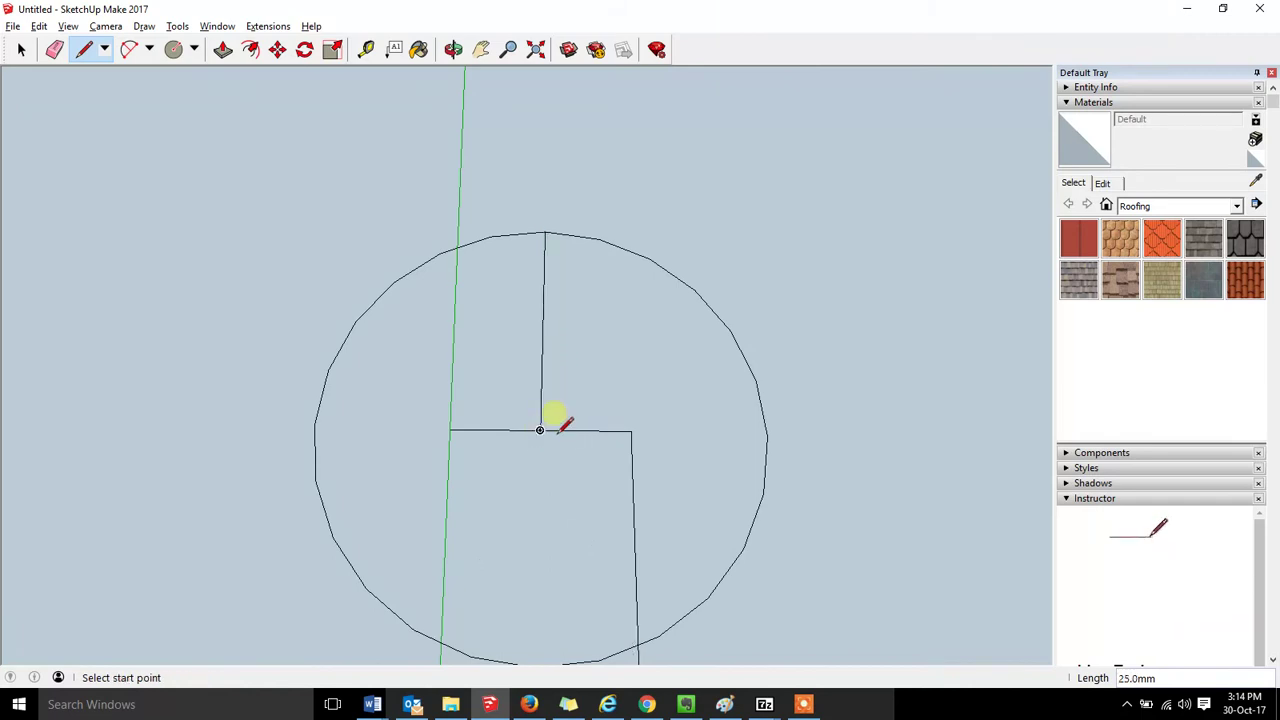
With Tape Measure, measure 5 mm from the circle's centre towards the green axis and place a guide about 24.4 mm beyond the short edge.
{"action": "middle_click_drag", "start_coordinate": [574, 326], "coordinate": [571, 473]}
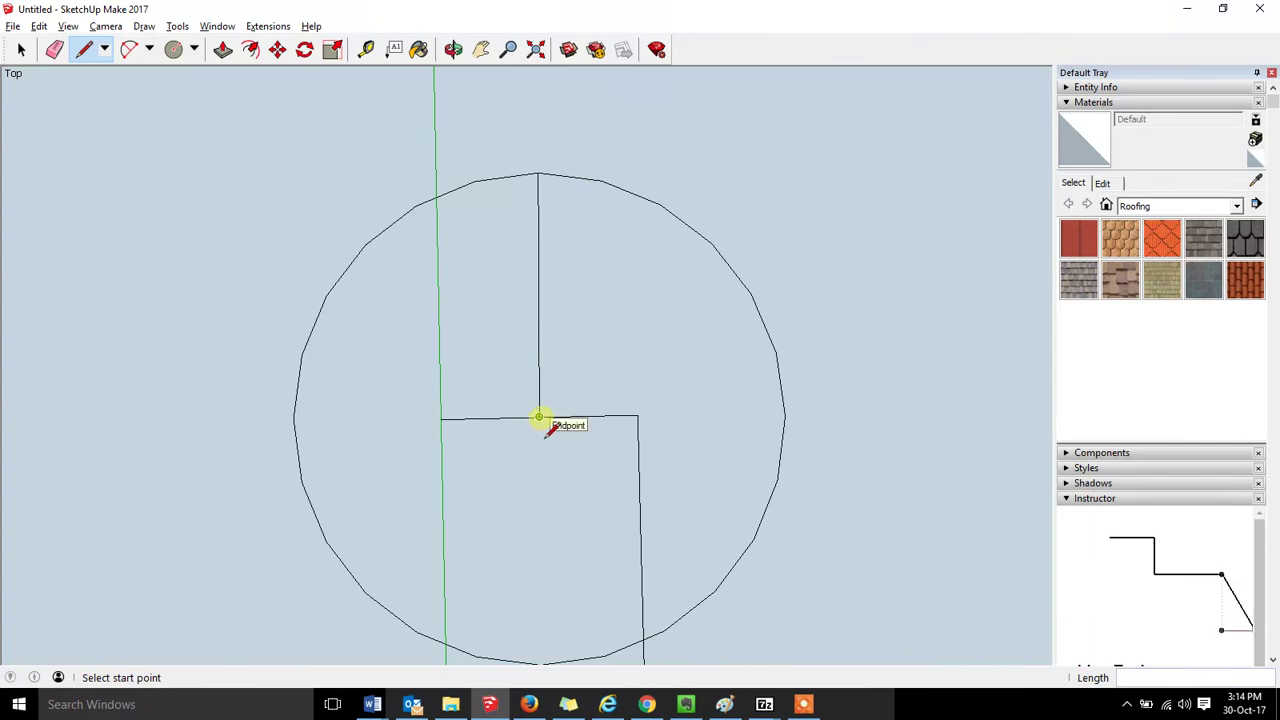
{"action": "left_click", "coordinate": [366, 49]}
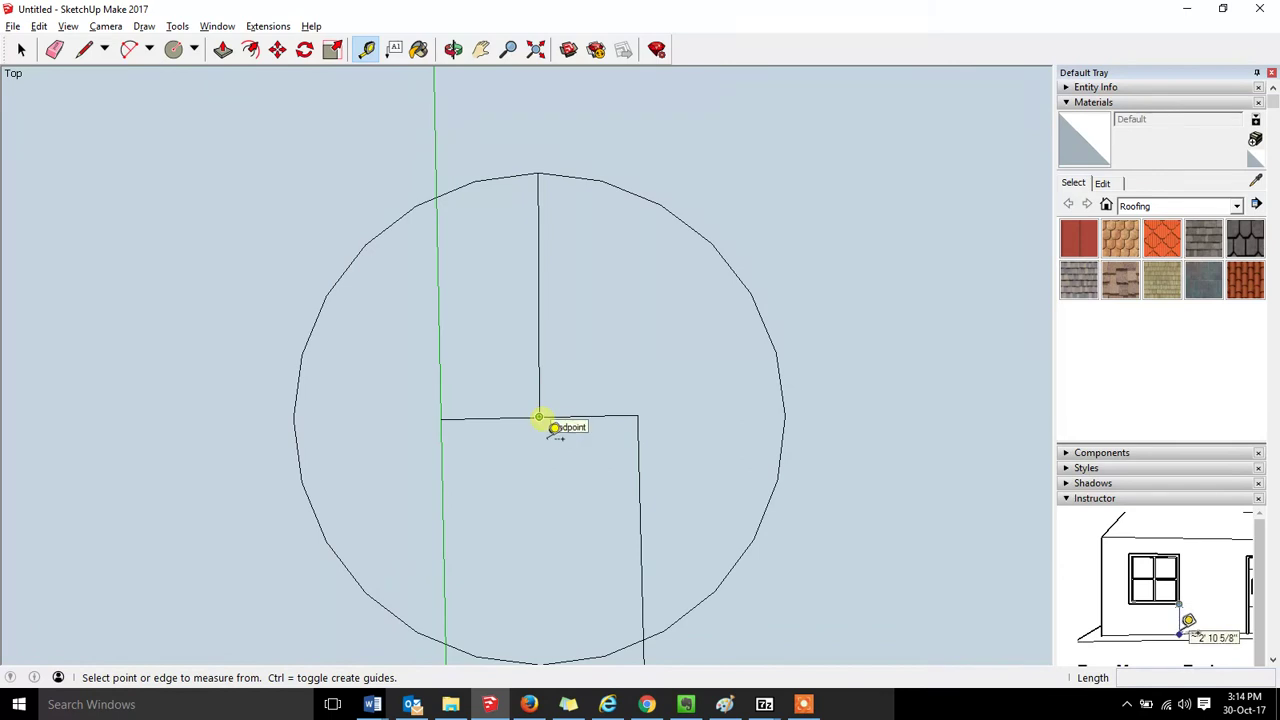
{"action": "left_click", "coordinate": [539, 417]}
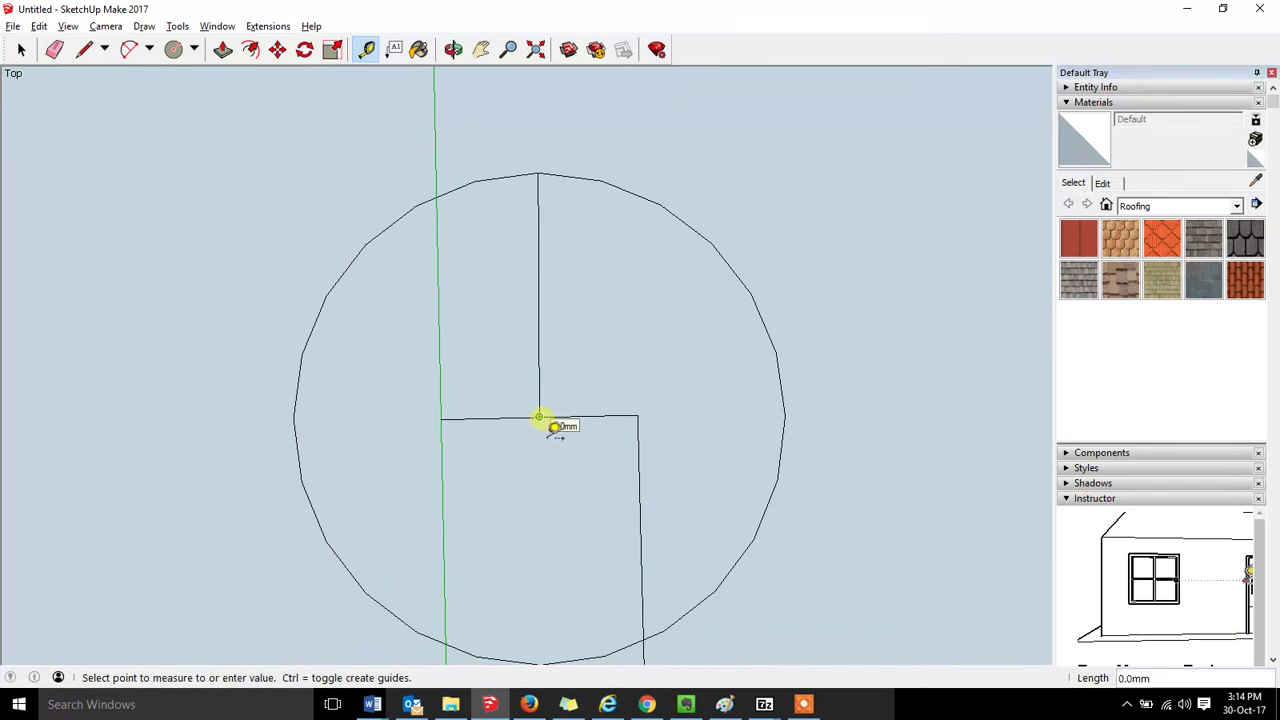
{"action": "left_click", "coordinate": [492, 421]}
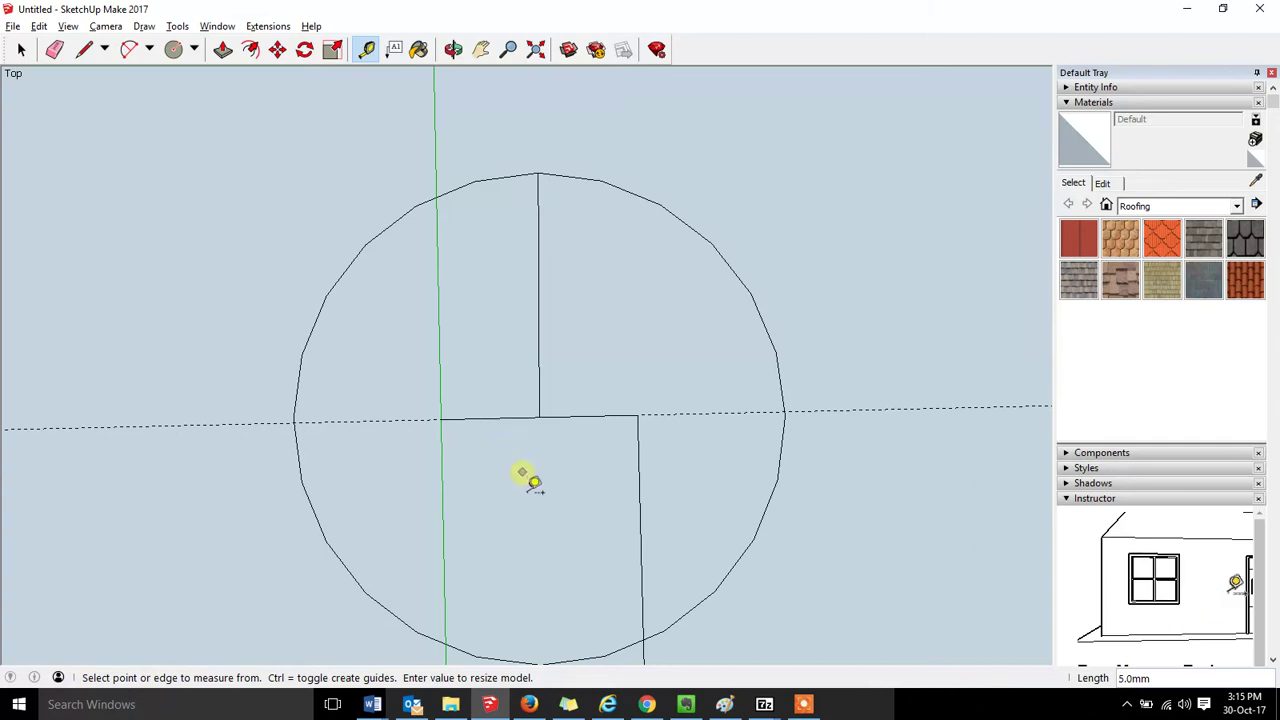
{"action": "left_click", "coordinate": [489, 418]}
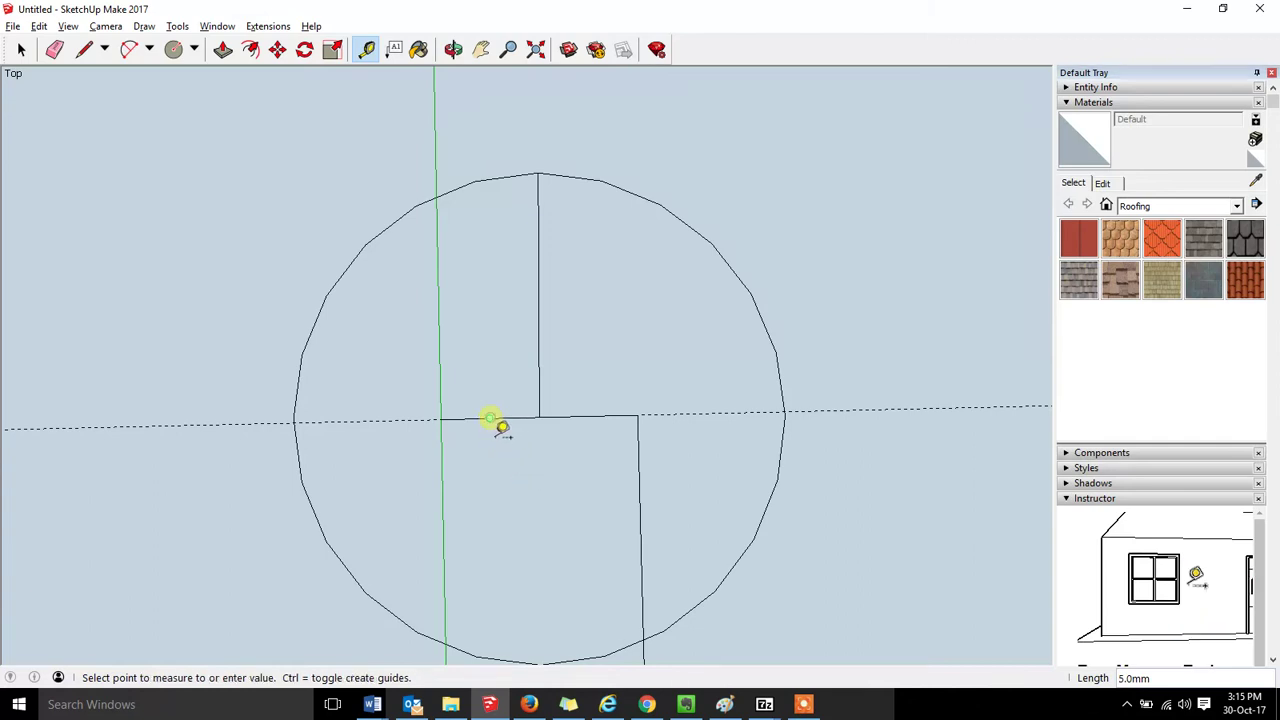
{"action": "left_click", "coordinate": [490, 183]}
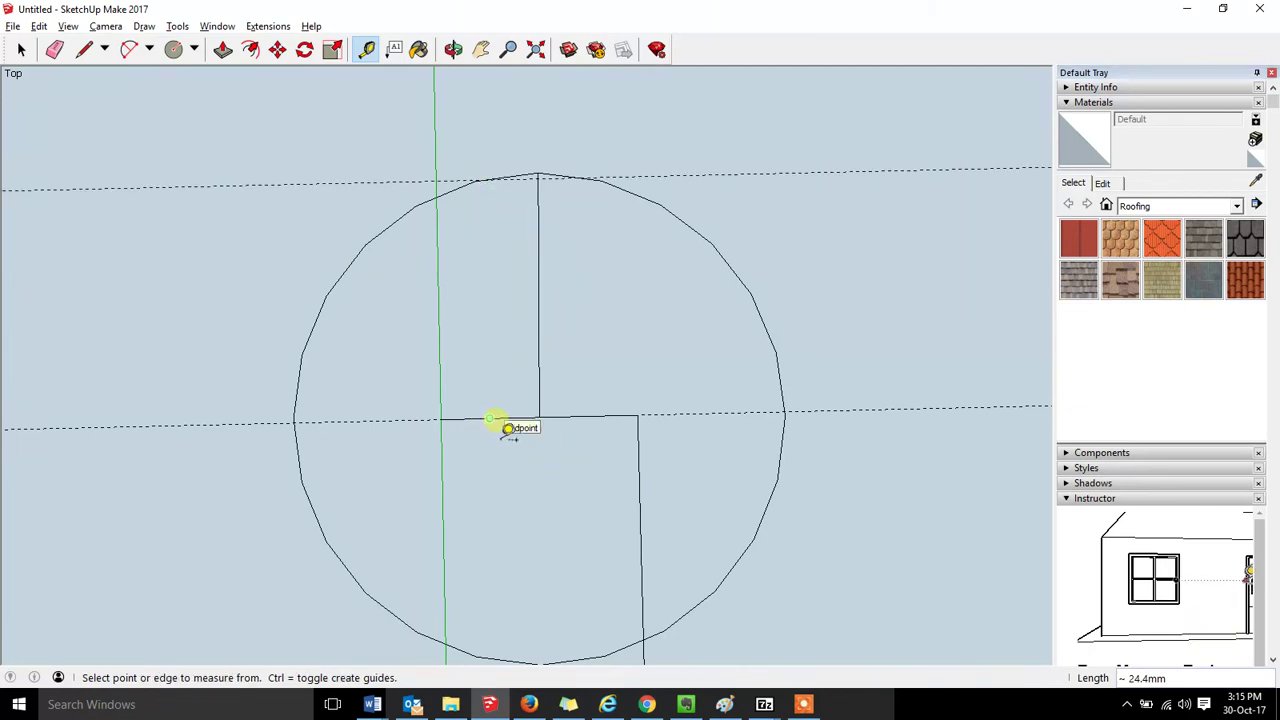
Draw a line of about 24.4 mm along the green direction from the point 5 mm off centre, on the green axis side, to the circle.
{"action": "left_click", "coordinate": [84, 49]}
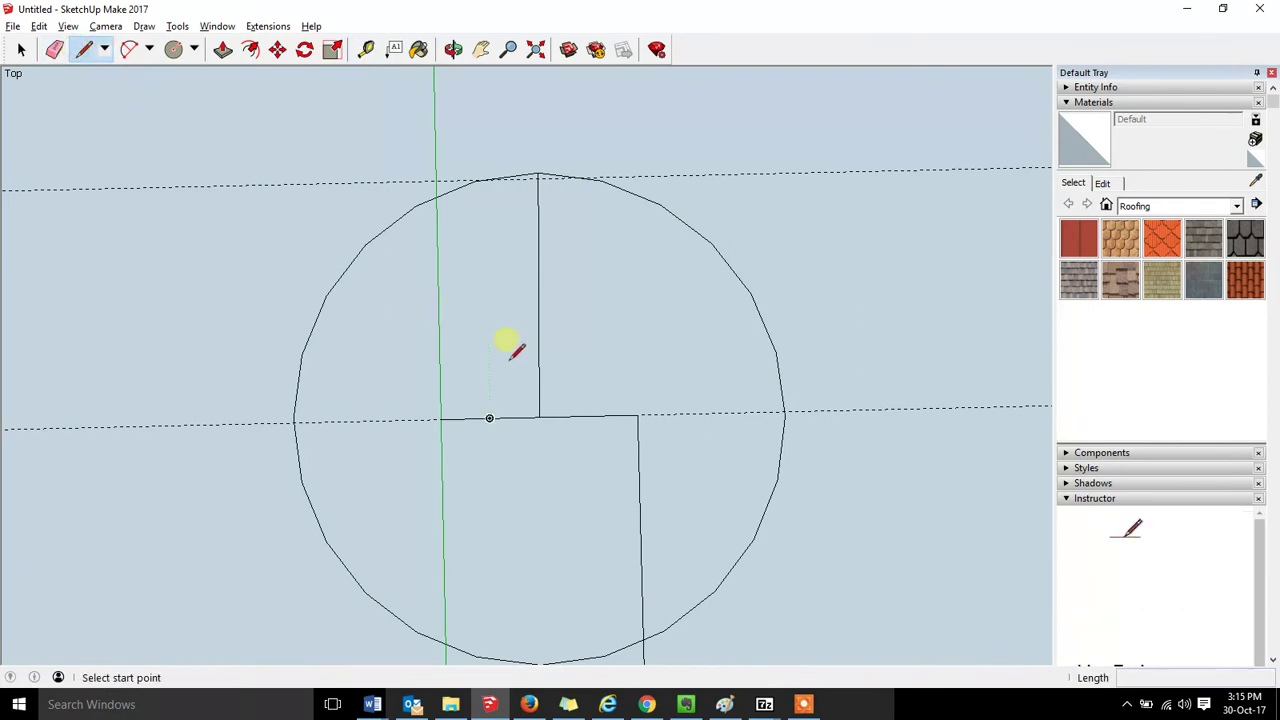
{"action": "left_click", "coordinate": [489, 418]}
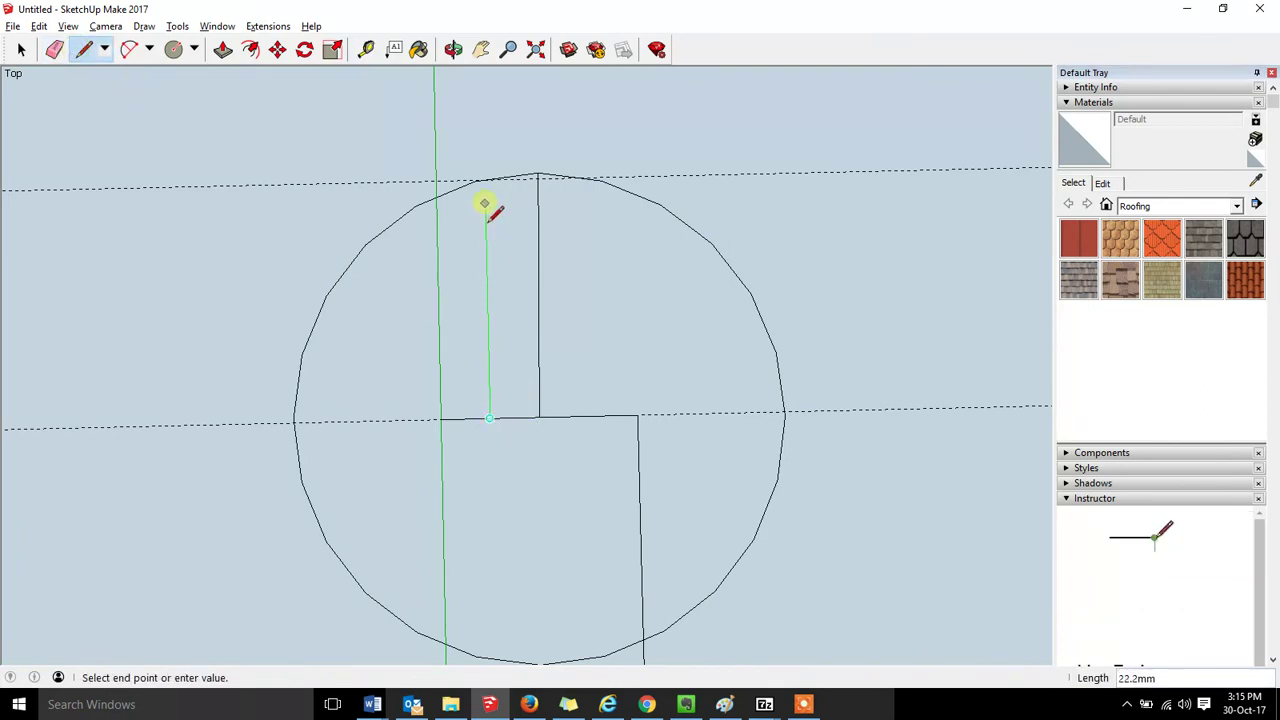
{"action": "left_click", "coordinate": [485, 183]}
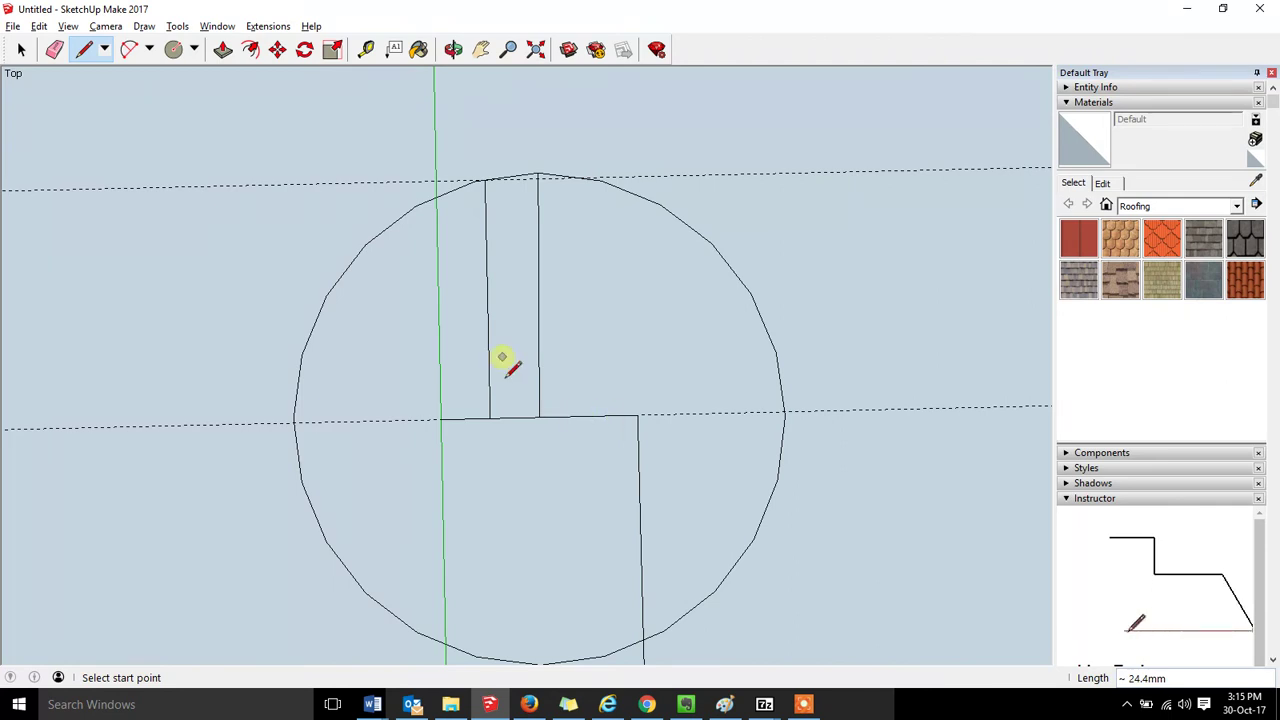
Measure 5 mm from the circle's centre away from the green axis and place a parallel guide about 24.3 mm beyond the short edge.
{"action": "left_click", "coordinate": [365, 49]}
{"action": "left_click", "coordinate": [539, 418]}
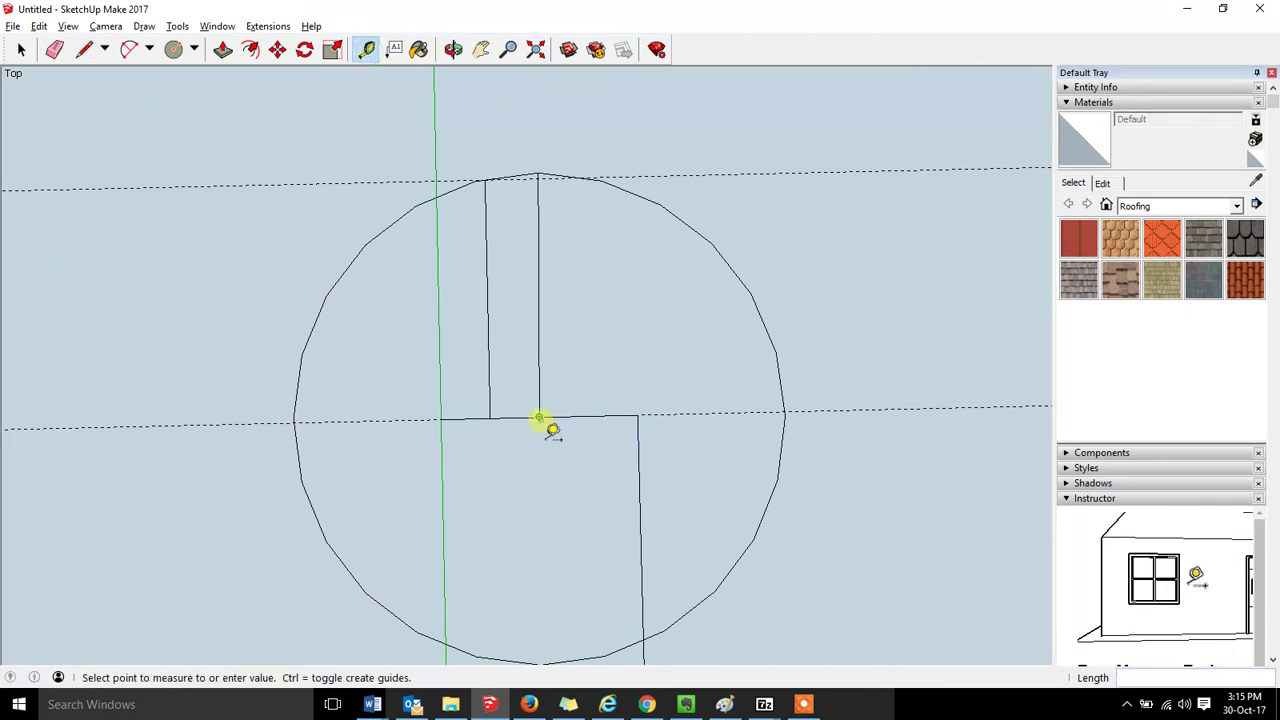
{"action": "left_click", "coordinate": [597, 417]}
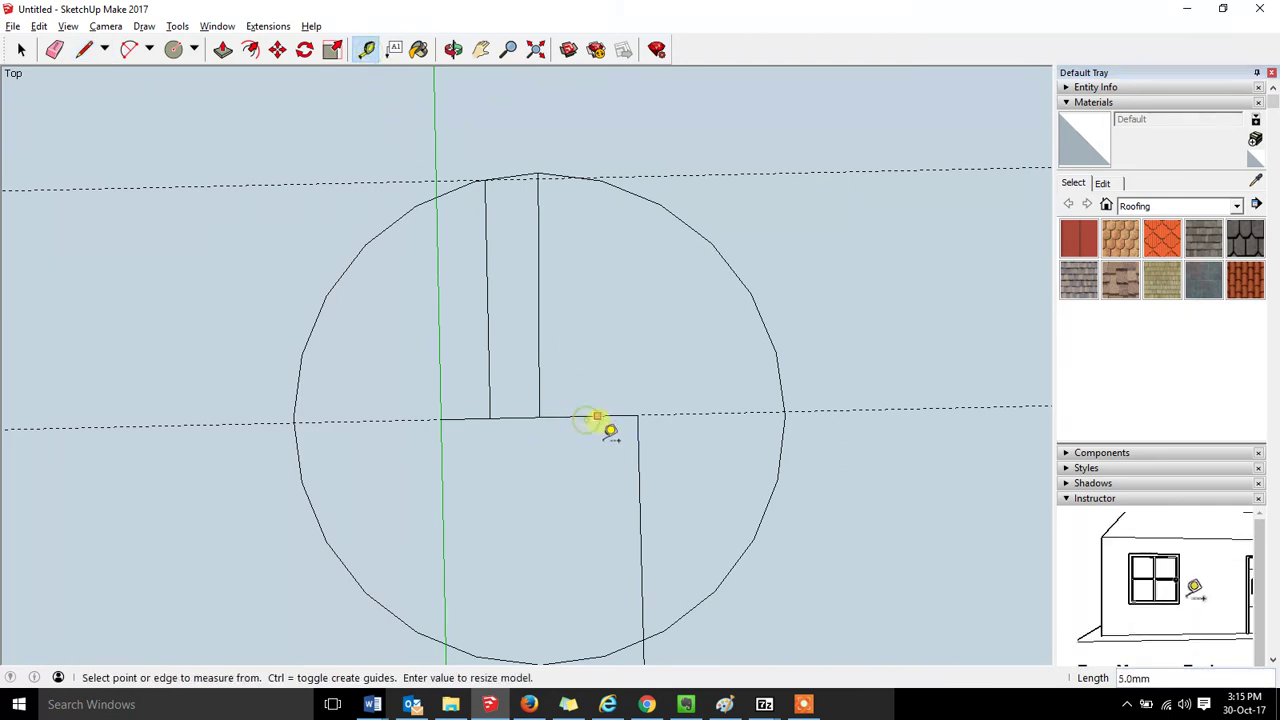
{"action": "left_click", "coordinate": [588, 417]}
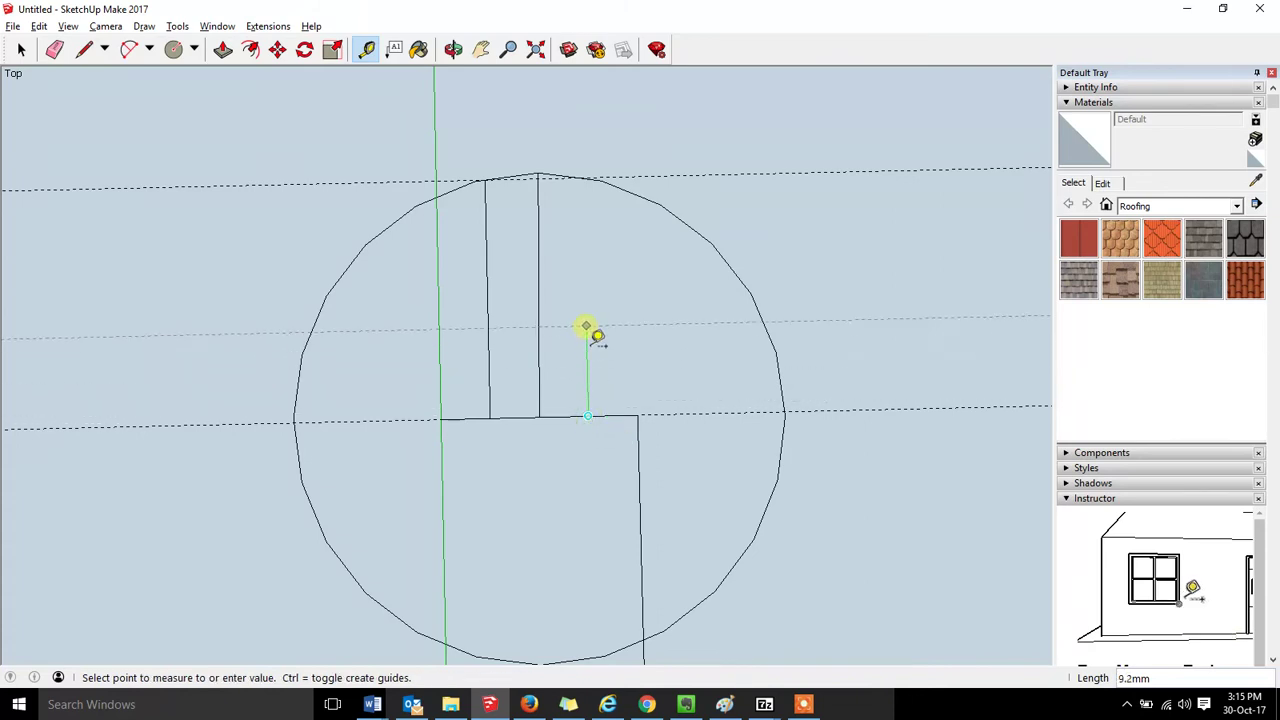
{"action": "left_click", "coordinate": [596, 194]}
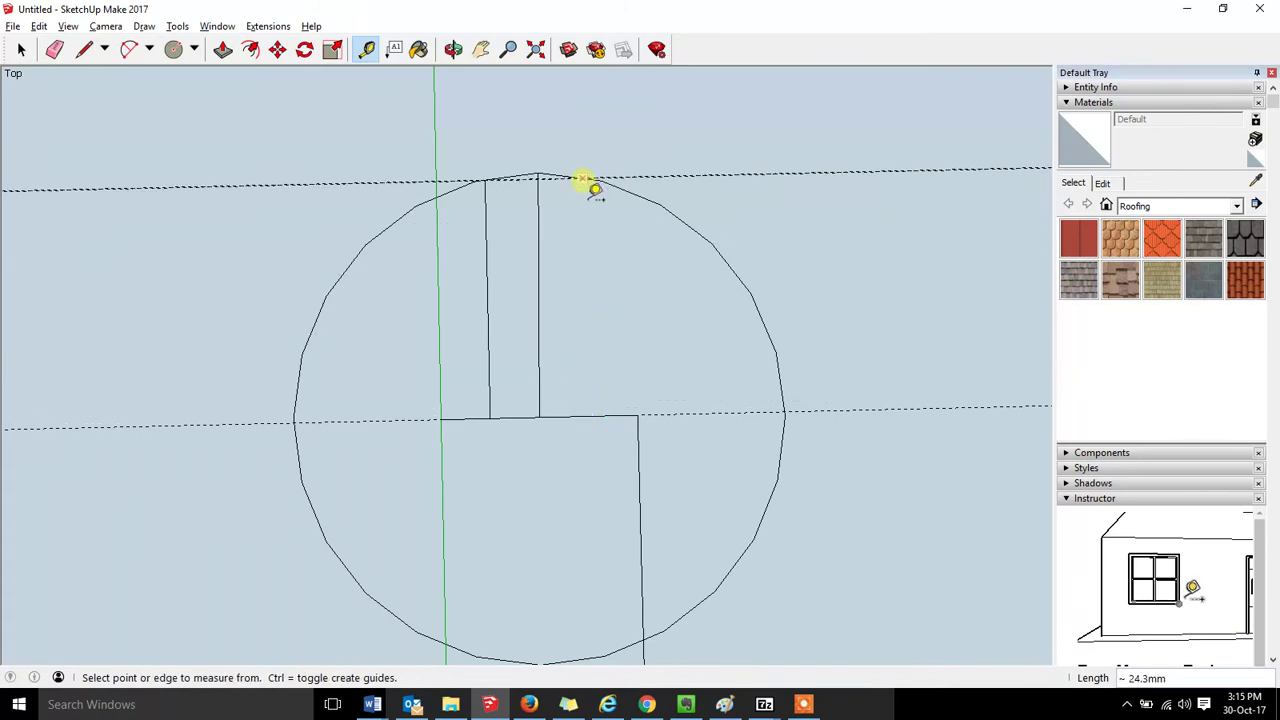
Draw the slot's second side, about 24.3 mm long, from the short-edge point 5 mm beyond the centre, away from the green axis, to the circle.
{"action": "left_click", "coordinate": [88, 50]}
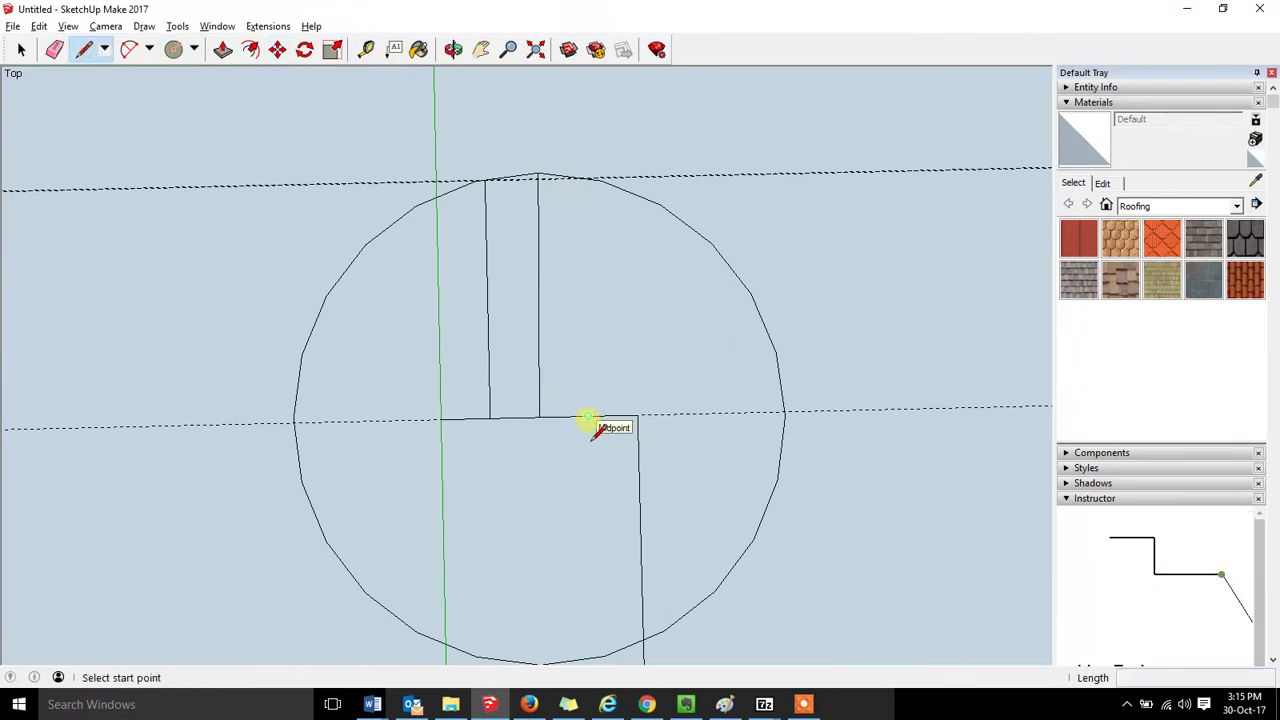
{"action": "left_click", "coordinate": [588, 418]}
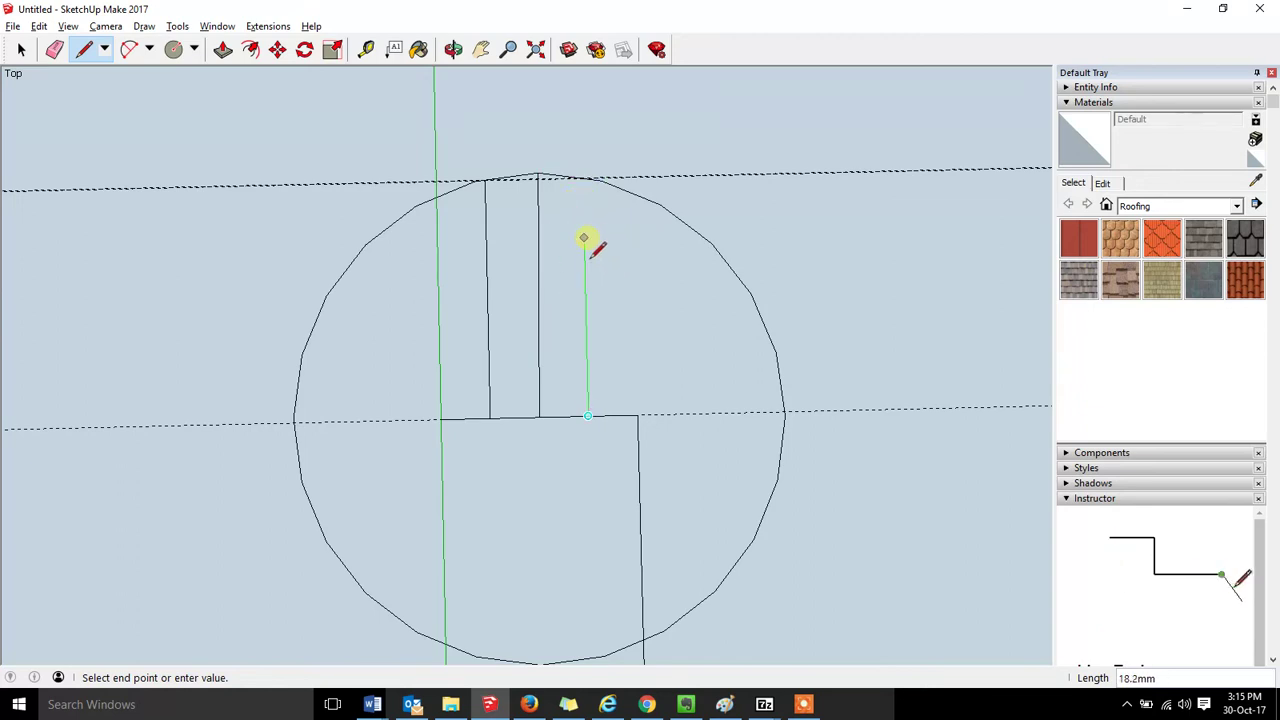
{"action": "left_click", "coordinate": [583, 181]}
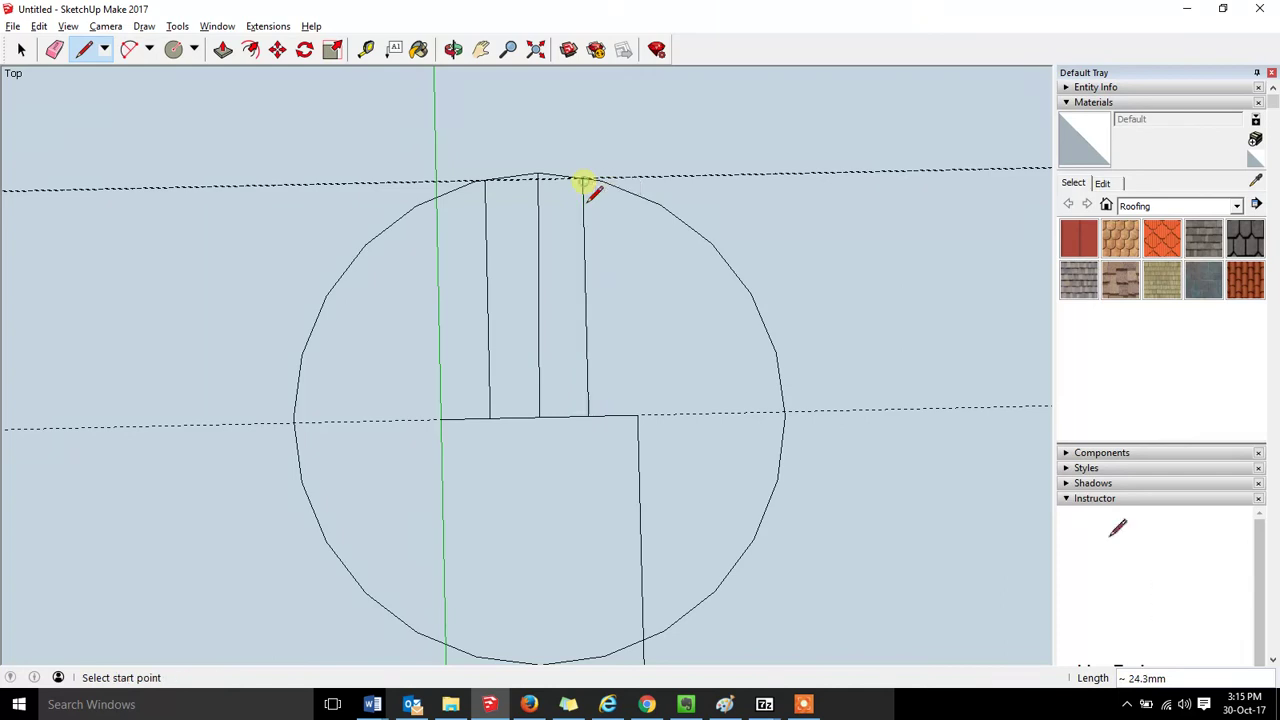
Erase the centre line and the handle edges inside the circle, keeping only the slot outline there.
{"action": "left_click", "coordinate": [55, 50]}
{"action": "left_click", "coordinate": [539, 250]}
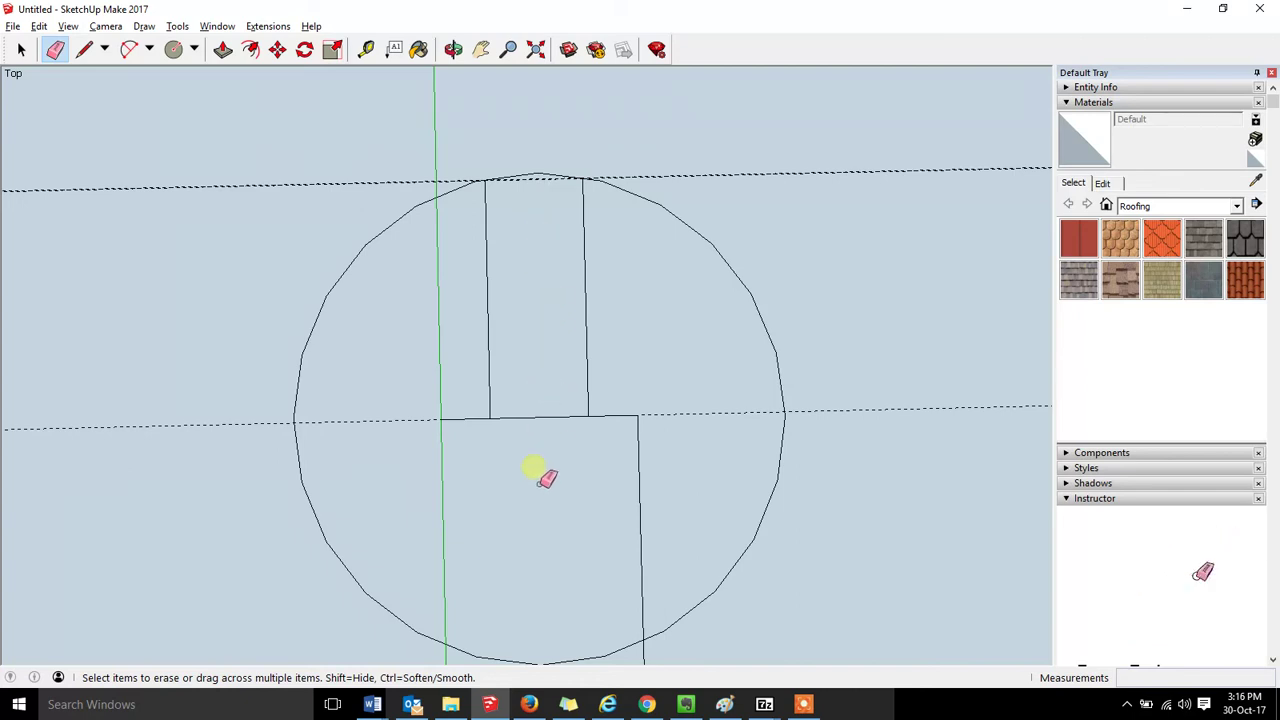
{"action": "left_click", "coordinate": [445, 552]}
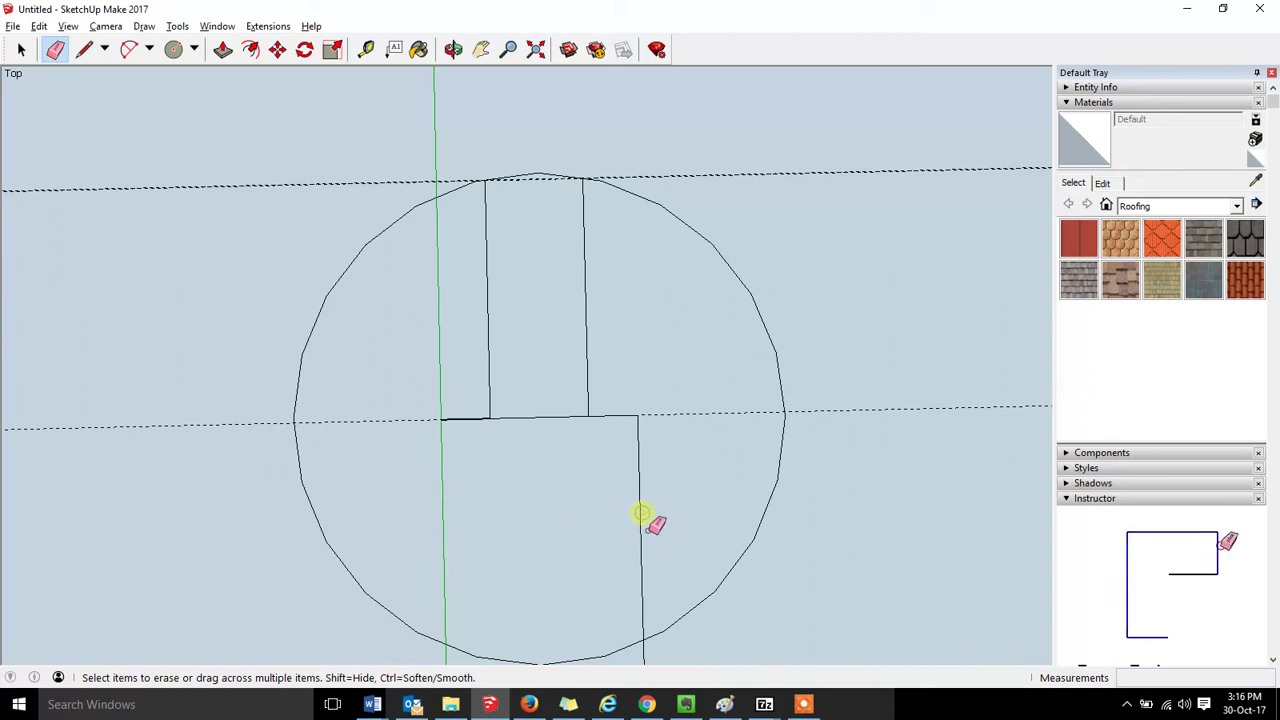
{"action": "left_click", "coordinate": [641, 514]}
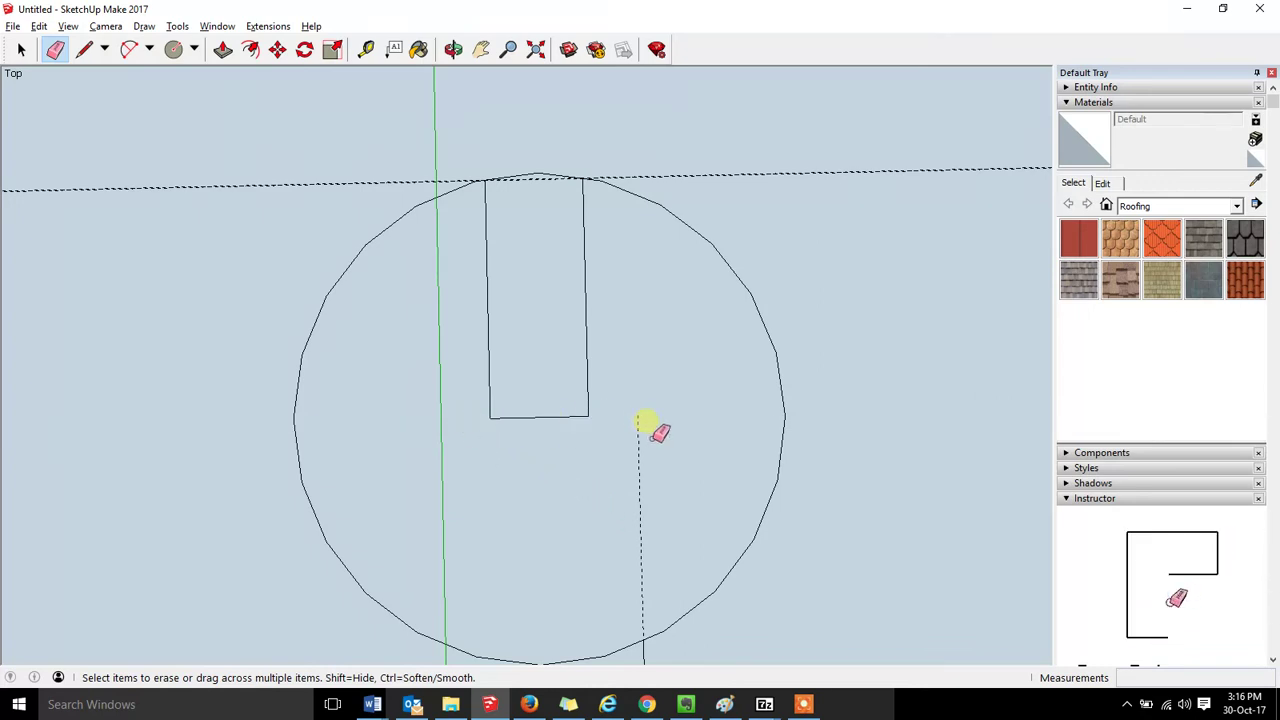
Erase the arc crossing the handle and the arc closing the slot's mouth so head and handle form one outline.
{"action": "middle_click_drag", "start_coordinate": [689, 474], "coordinate": [200, 218]}
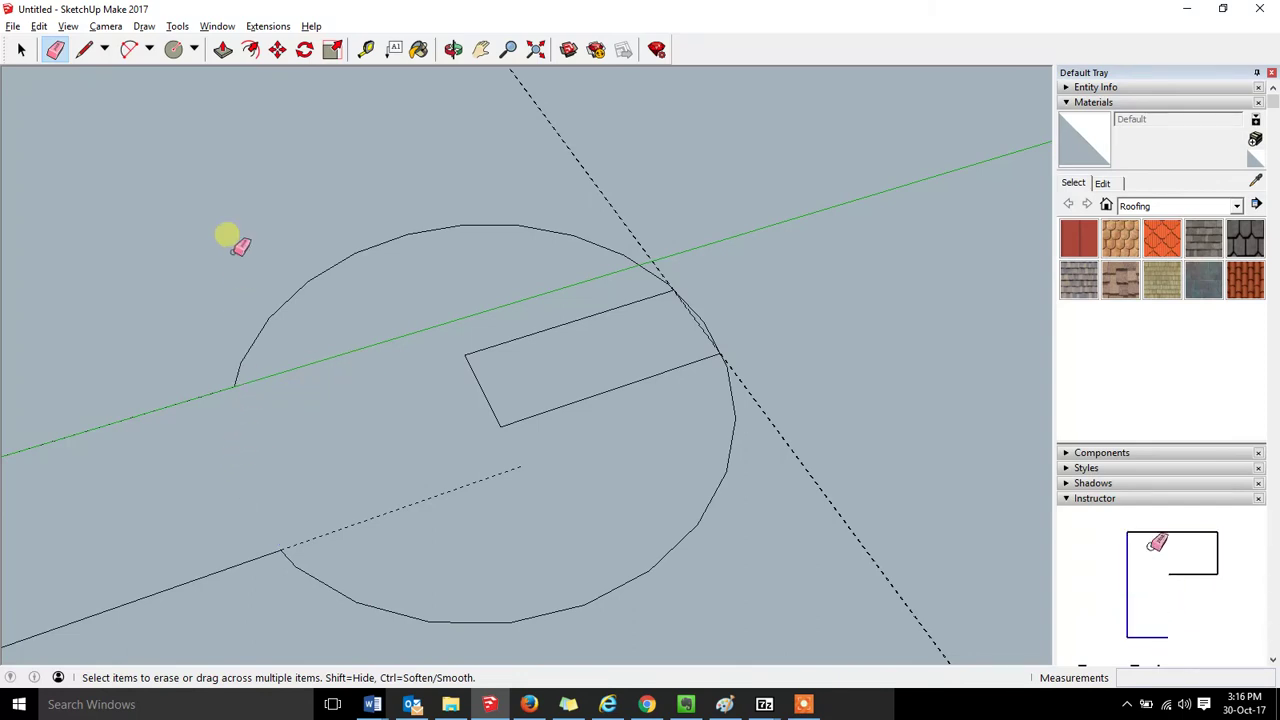
{"action": "key", "text": "o"}
{"action": "left_click_drag", "start_coordinate": [457, 320], "coordinate": [349, 462]}
{"action": "middle_click_drag", "start_coordinate": [349, 462], "coordinate": [339, 456]}
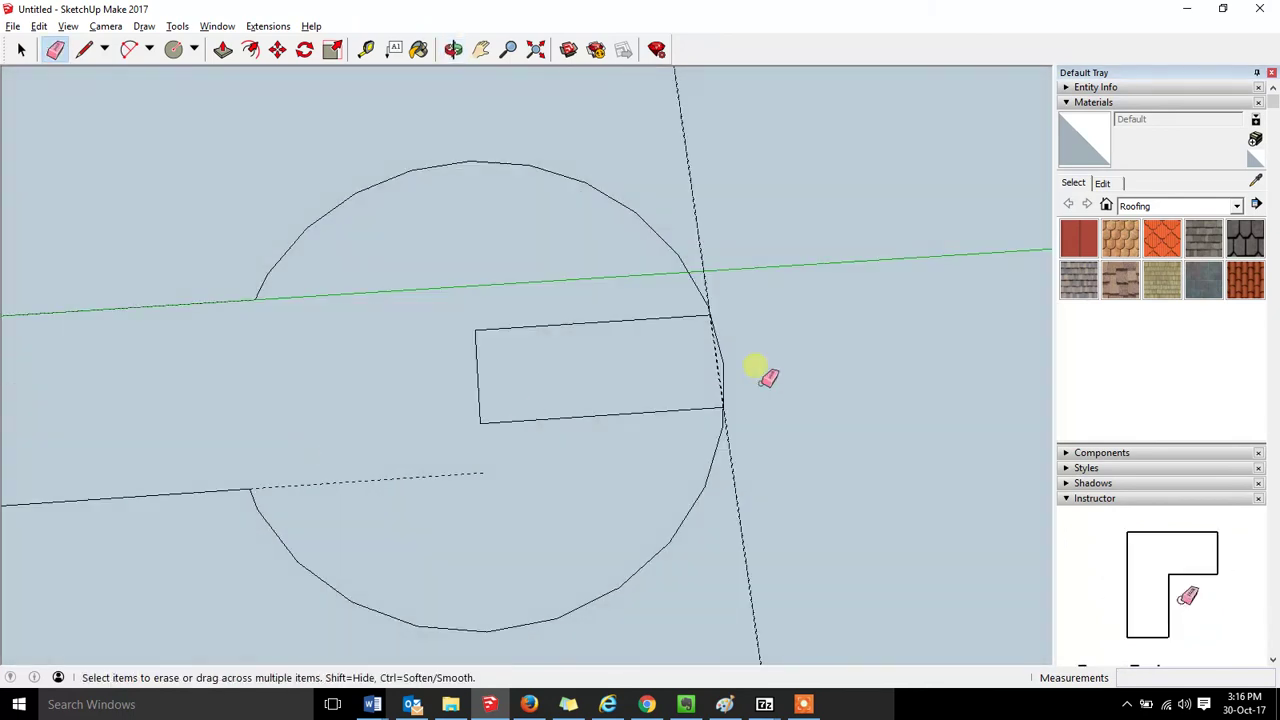
{"action": "mouse_move", "coordinate": [509, 457]}
{"action": "middle_mouse_down"}
{"action": "mouse_move", "coordinate": [500, 334]}
{"action": "mouse_move", "coordinate": [266, 200]}
{"action": "mouse_move", "coordinate": [200, 238]}
{"action": "mouse_move", "coordinate": [203, 274]}
{"action": "mouse_move", "coordinate": [237, 309]}
{"action": "mouse_move", "coordinate": [409, 300]}
{"action": "mouse_move", "coordinate": [489, 260]}
{"action": "middle_mouse_up"}
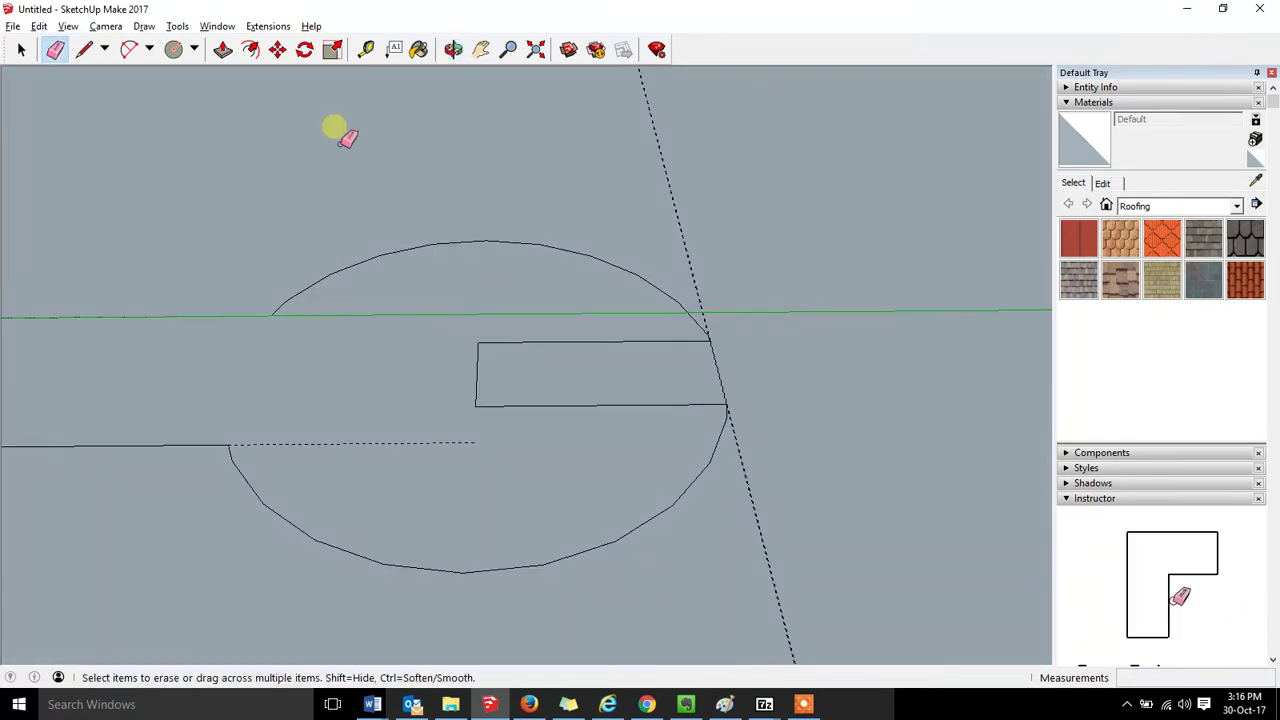
Try to extrude the spanner face about 17.4 mm with Push/Pull, and undo the extrusion.
{"action": "left_click", "coordinate": [221, 55]}
{"action": "left_click_drag", "start_coordinate": [410, 319], "coordinate": [424, 258]}
{"action": "middle_click_drag", "start_coordinate": [684, 345], "coordinate": [621, 350]}
{"action": "scroll", "coordinate": [621, 350], "scroll_direction": "down", "scroll_amount": 4}
{"action": "middle_click_drag", "start_coordinate": [491, 329], "coordinate": [480, 509]}
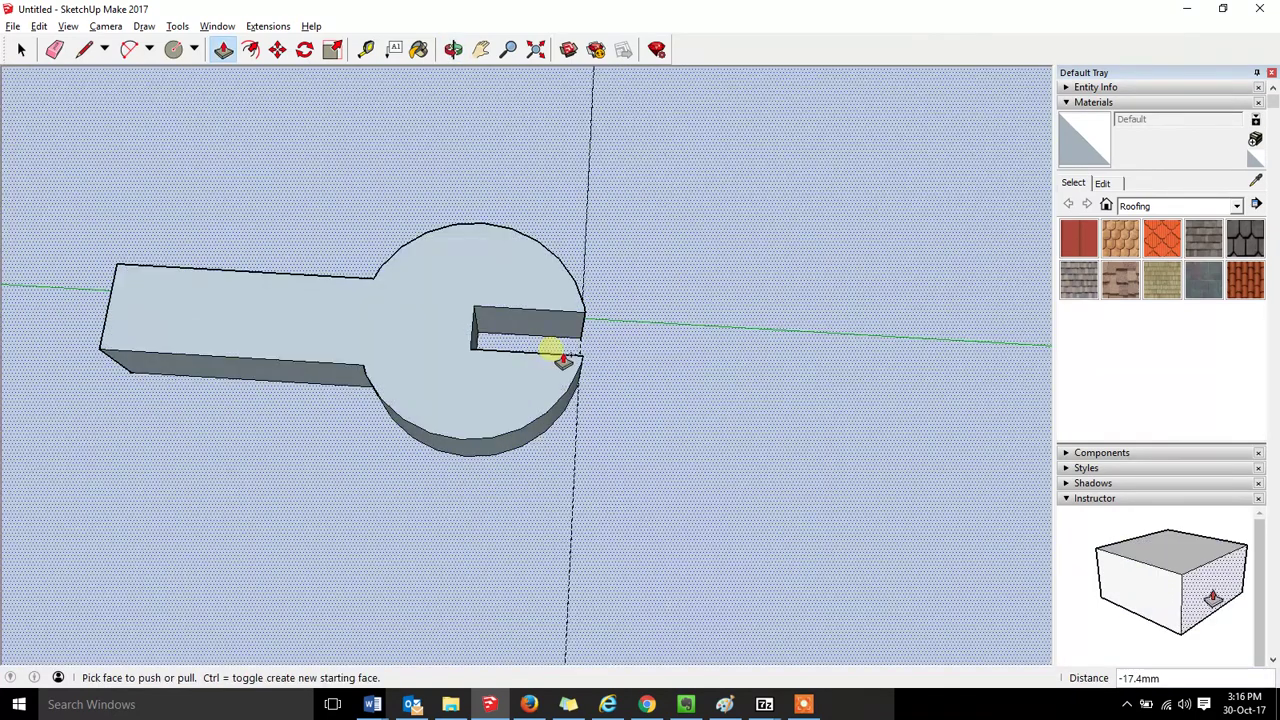
{"action": "key", "text": "ctrl+z"}
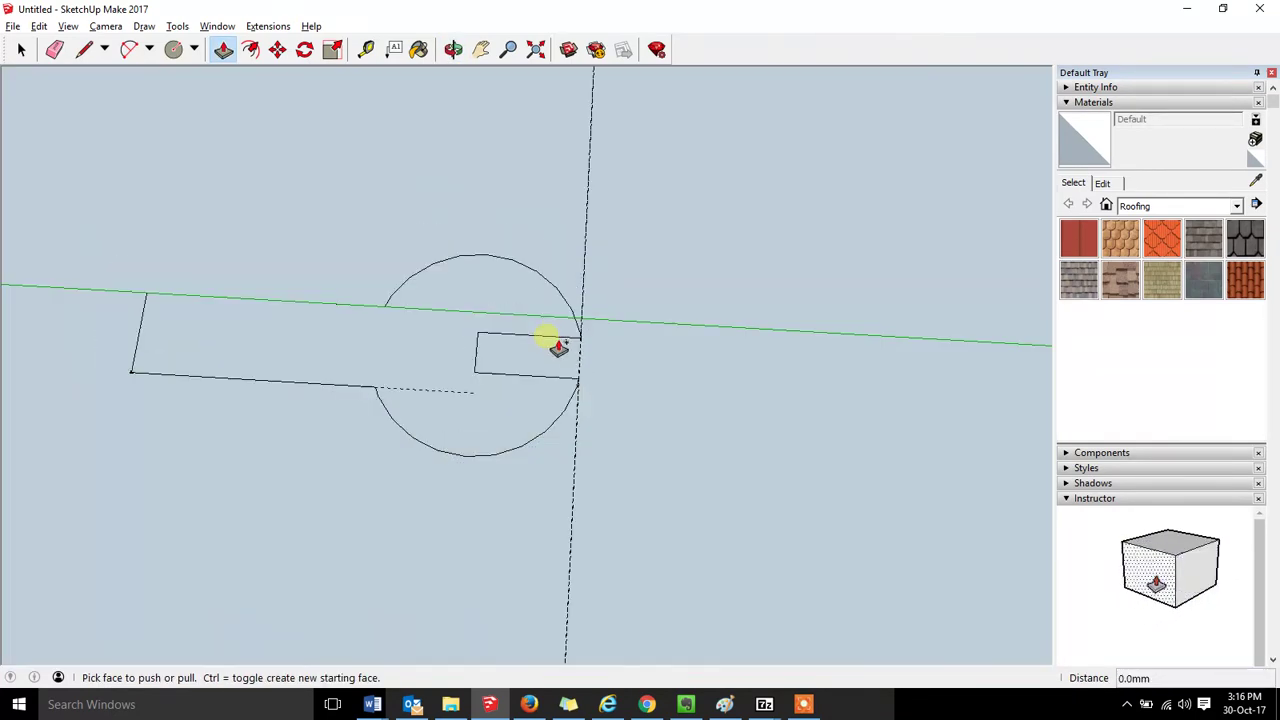
Select both arcs of the spanner head together with the three edges of the slot.
{"action": "scroll", "coordinate": [505, 380], "scroll_direction": "up", "scroll_amount": 5}
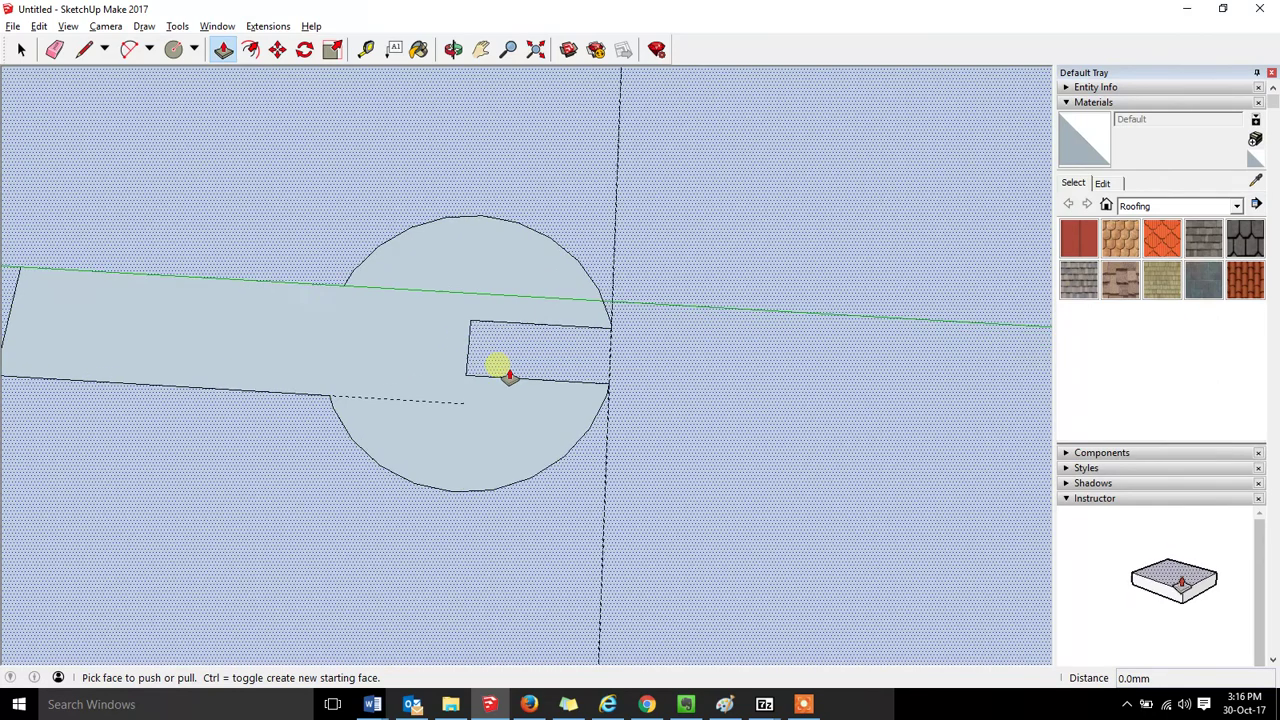
{"action": "middle_click_drag", "start_coordinate": [491, 429], "coordinate": [401, 293]}
{"action": "left_click", "coordinate": [22, 52]}
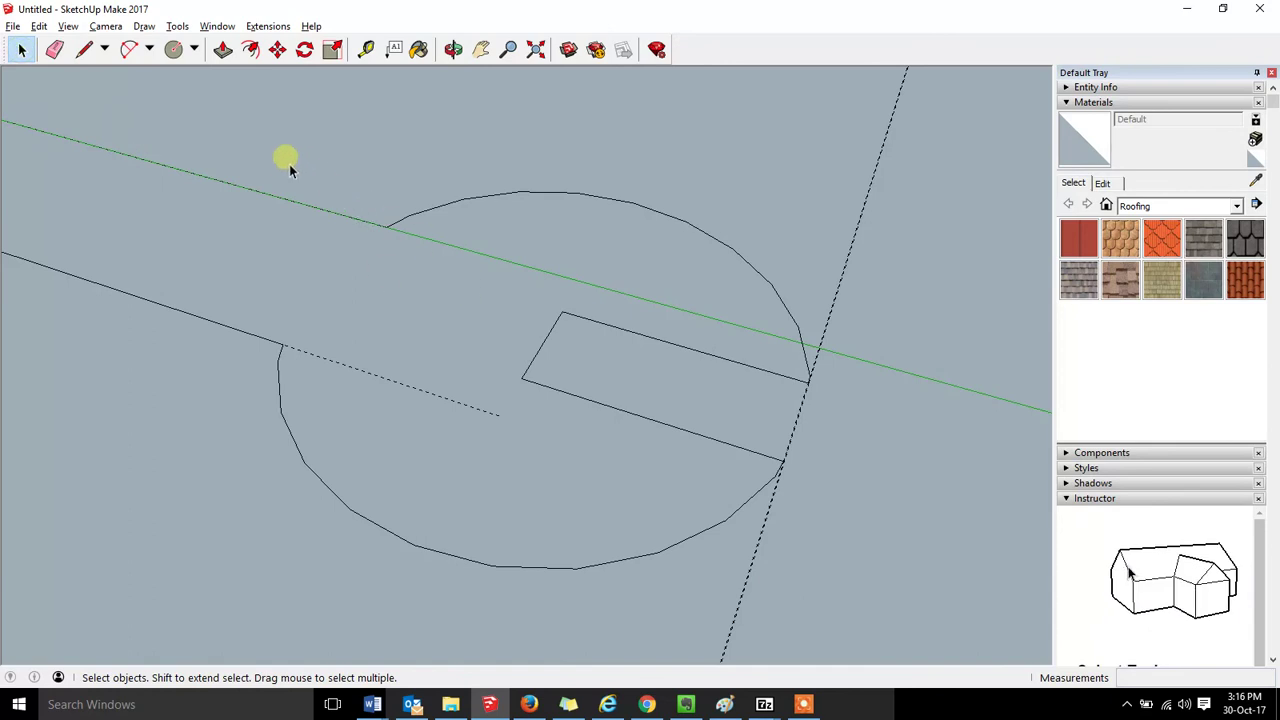
{"action": "left_click_drag", "start_coordinate": [328, 278], "coordinate": [897, 622]}
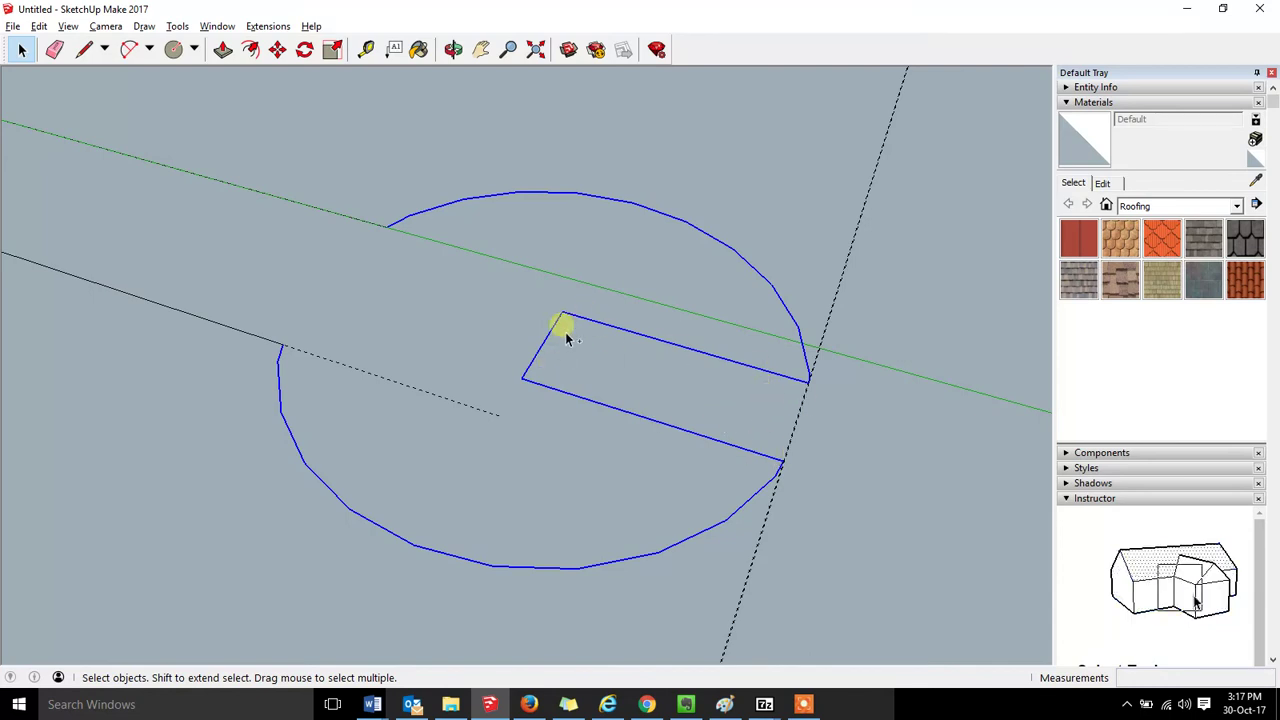
{"action": "middle_click_drag", "start_coordinate": [355, 330], "coordinate": [623, 409], "text": "shift"}
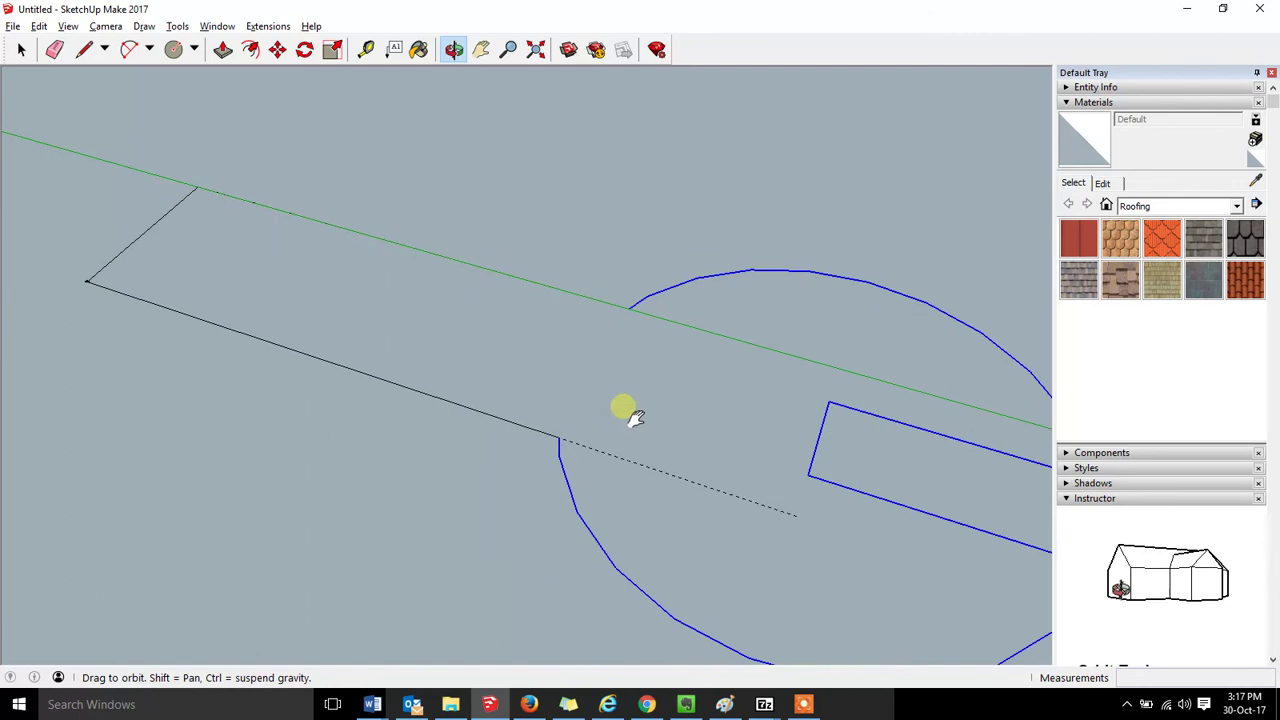
{"action": "middle_click_drag", "start_coordinate": [186, 234], "coordinate": [849, 417], "text": "shift"}
{"action": "key", "text": "space"}
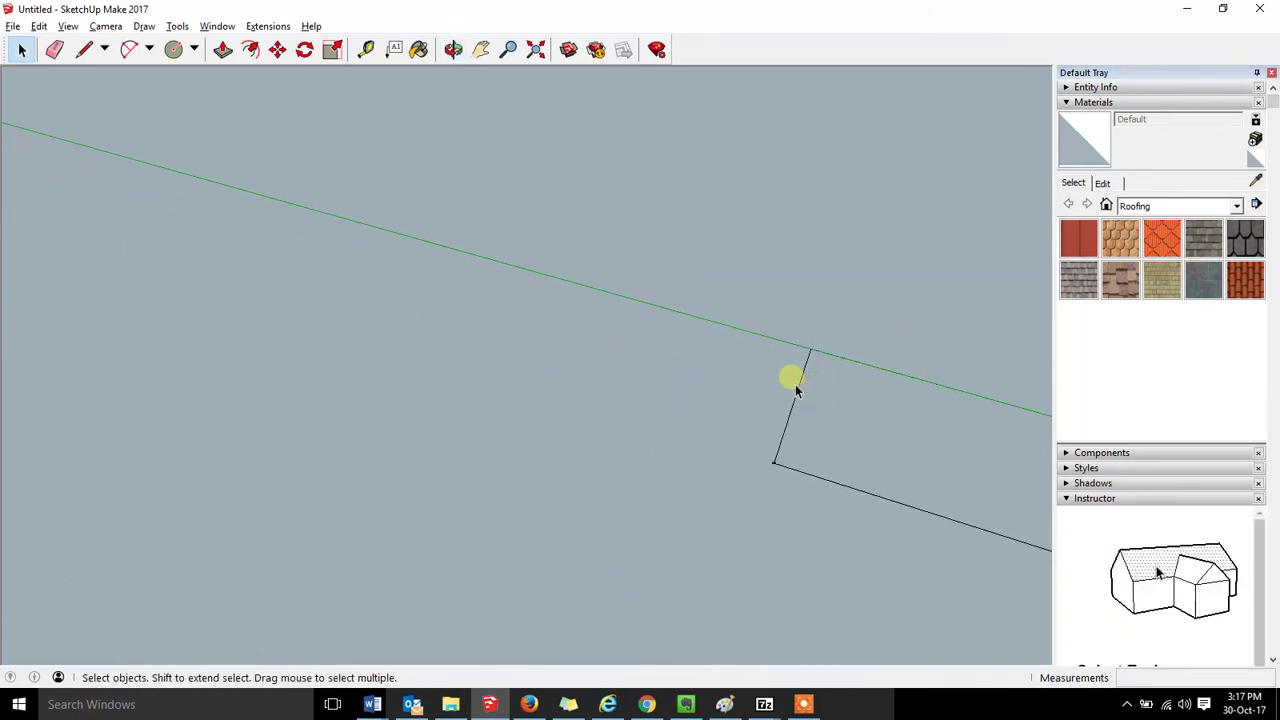
{"action": "mouse_move", "coordinate": [686, 383]}
{"action": "middle_mouse_down"}
{"action": "mouse_move", "coordinate": [486, 329]}
{"action": "mouse_move", "coordinate": [770, 425]}
{"action": "mouse_move", "coordinate": [386, 266]}
{"action": "mouse_move", "coordinate": [231, 243]}
{"action": "mouse_move", "coordinate": [772, 463]}
{"action": "mouse_move", "coordinate": [771, 451]}
{"action": "middle_mouse_up"}
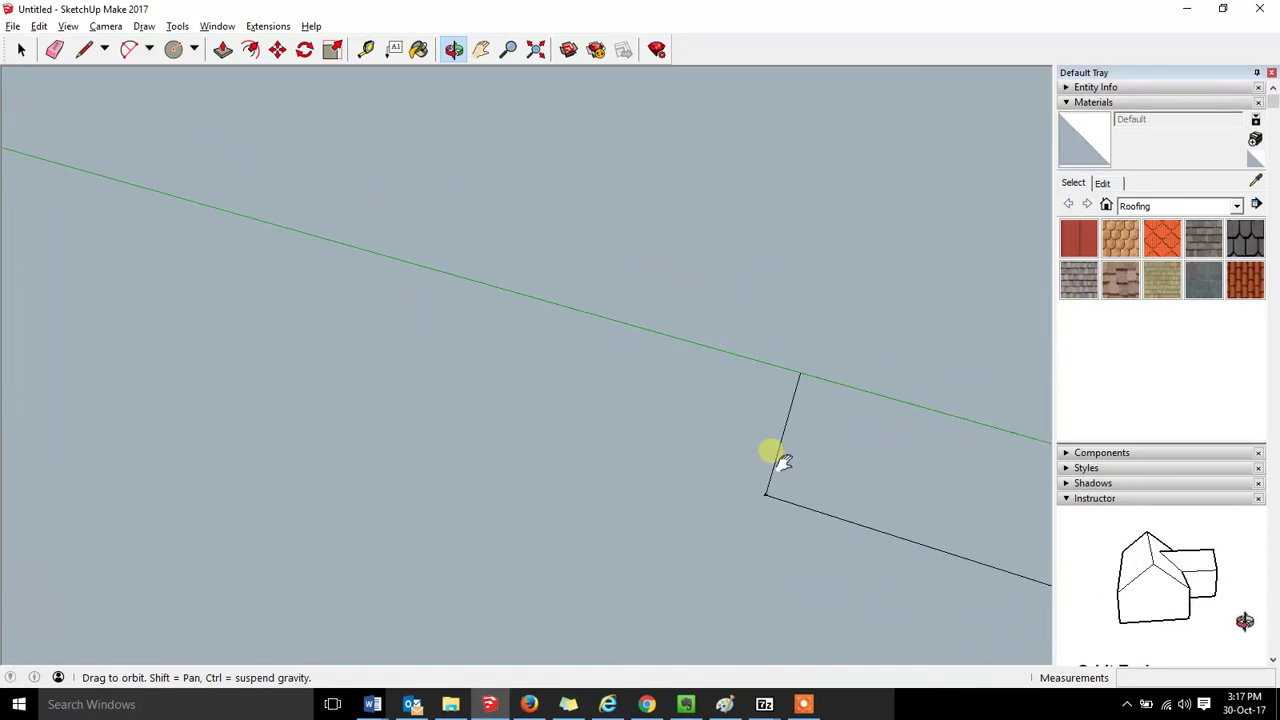
Paste a copy of the head and slot outline beside the handle's free end.
{"action": "left_click", "coordinate": [402, 329]}
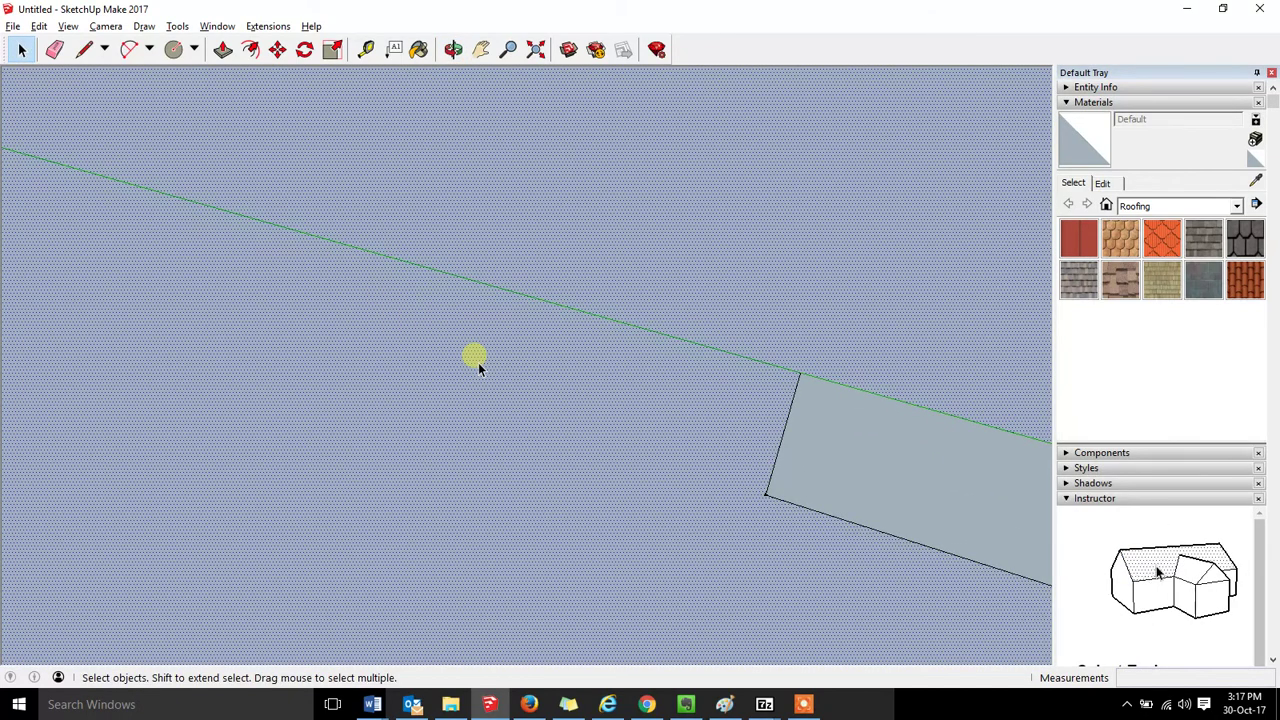
{"action": "key", "text": "m"}
{"action": "key", "text": "ctrl+v"}
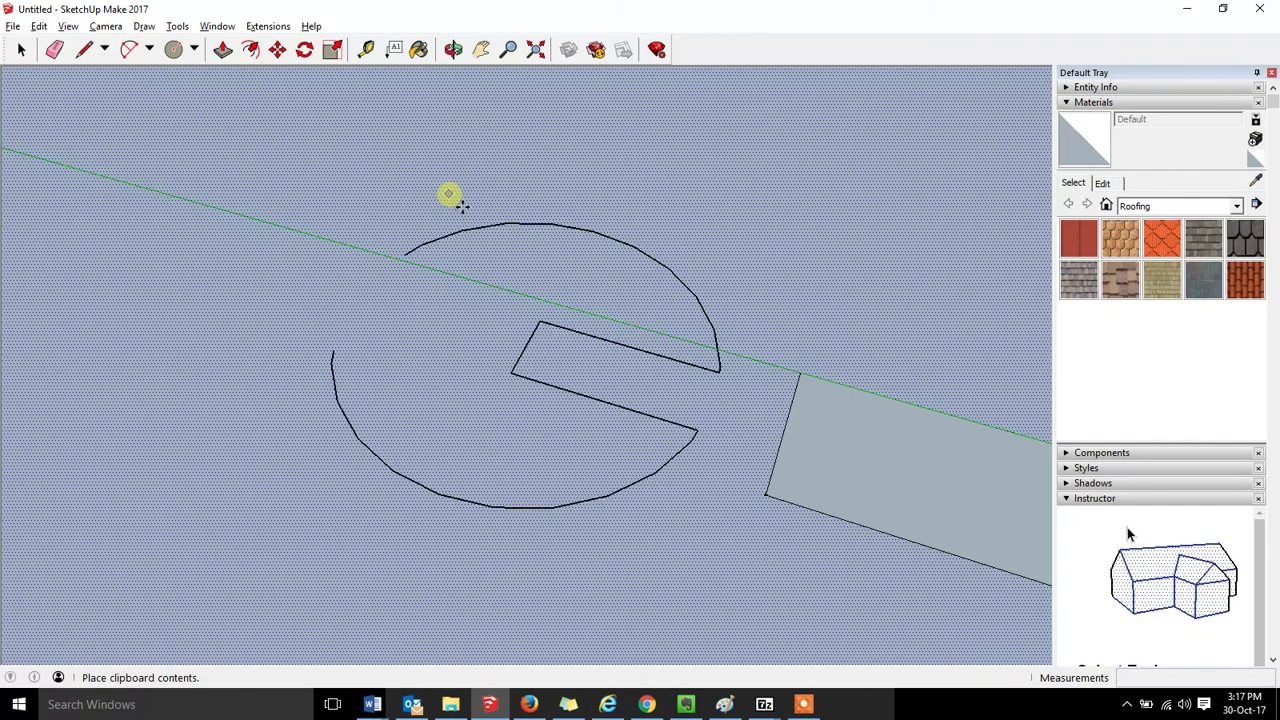
{"action": "left_click", "coordinate": [425, 191]}
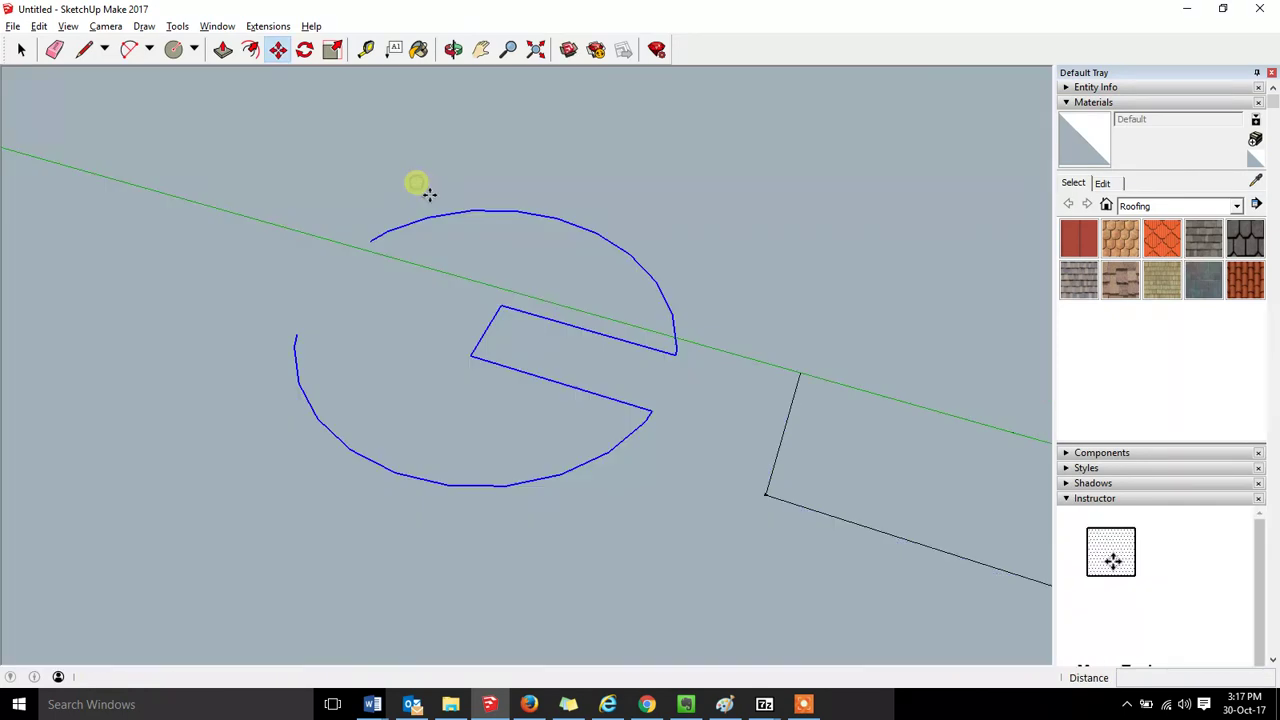
{"action": "key", "text": "m"}
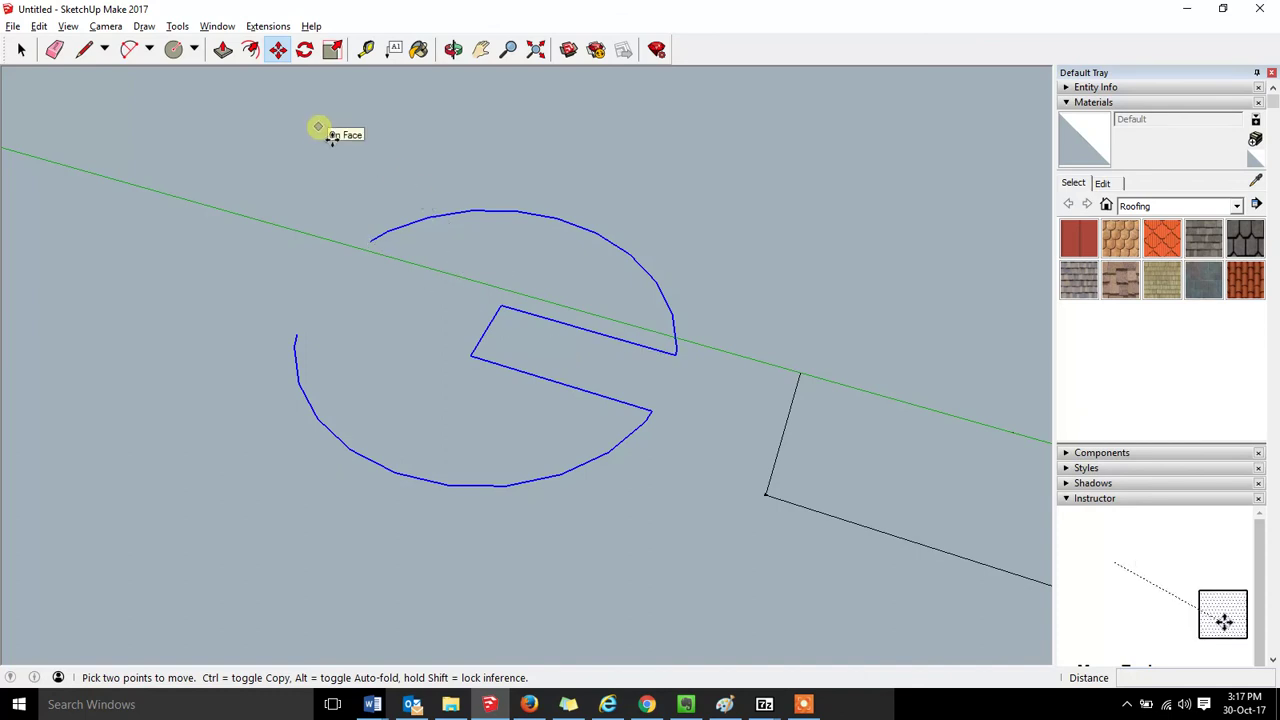
Try to rotate the pasted head outline about the midpoint of the slot's closed end.
{"action": "left_click", "coordinate": [309, 59]}
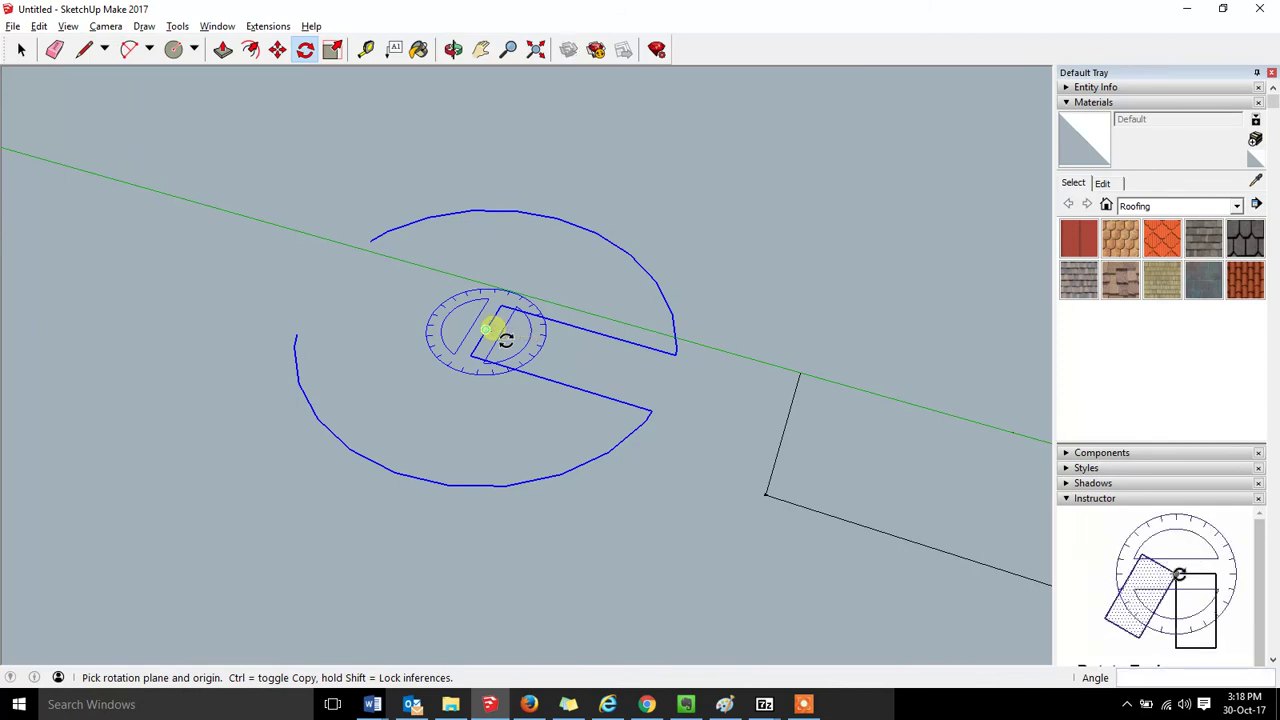
{"action": "double_click", "coordinate": [490, 328]}
{"action": "left_click", "coordinate": [512, 361]}
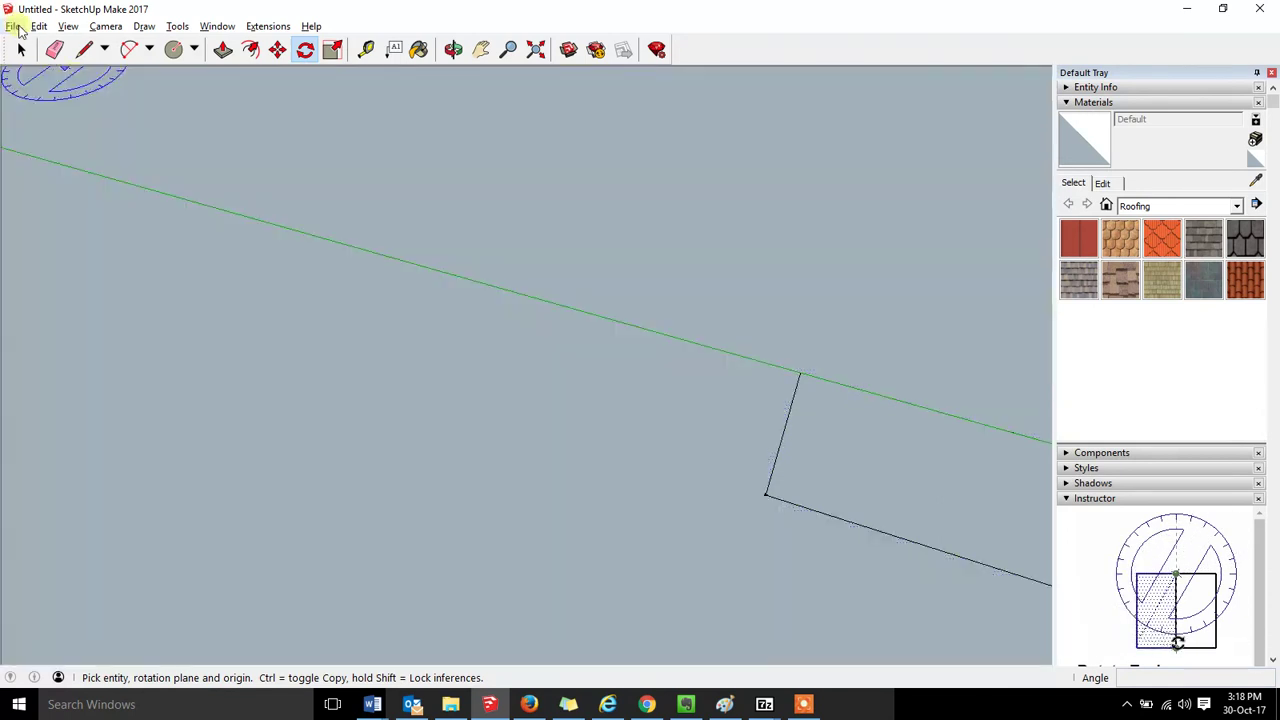
{"action": "left_click", "coordinate": [39, 26]}
{"action": "left_click", "coordinate": [94, 63]}
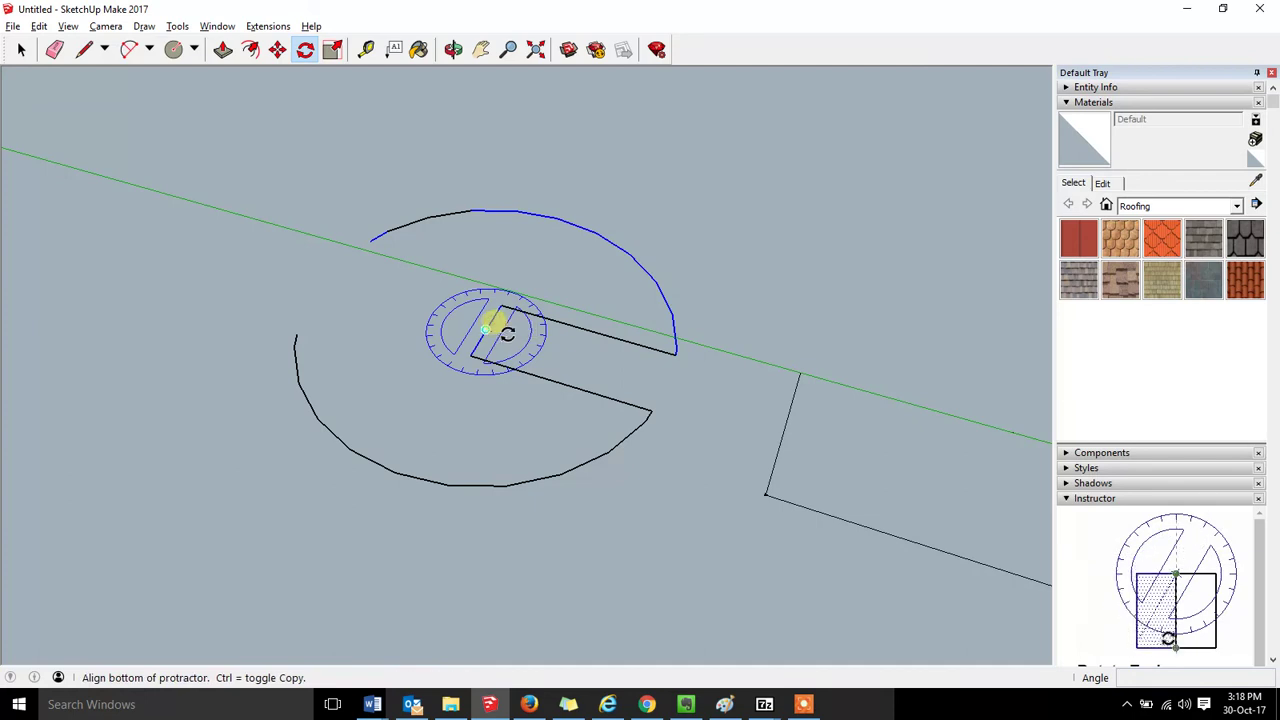
{"action": "left_click", "coordinate": [370, 295]}
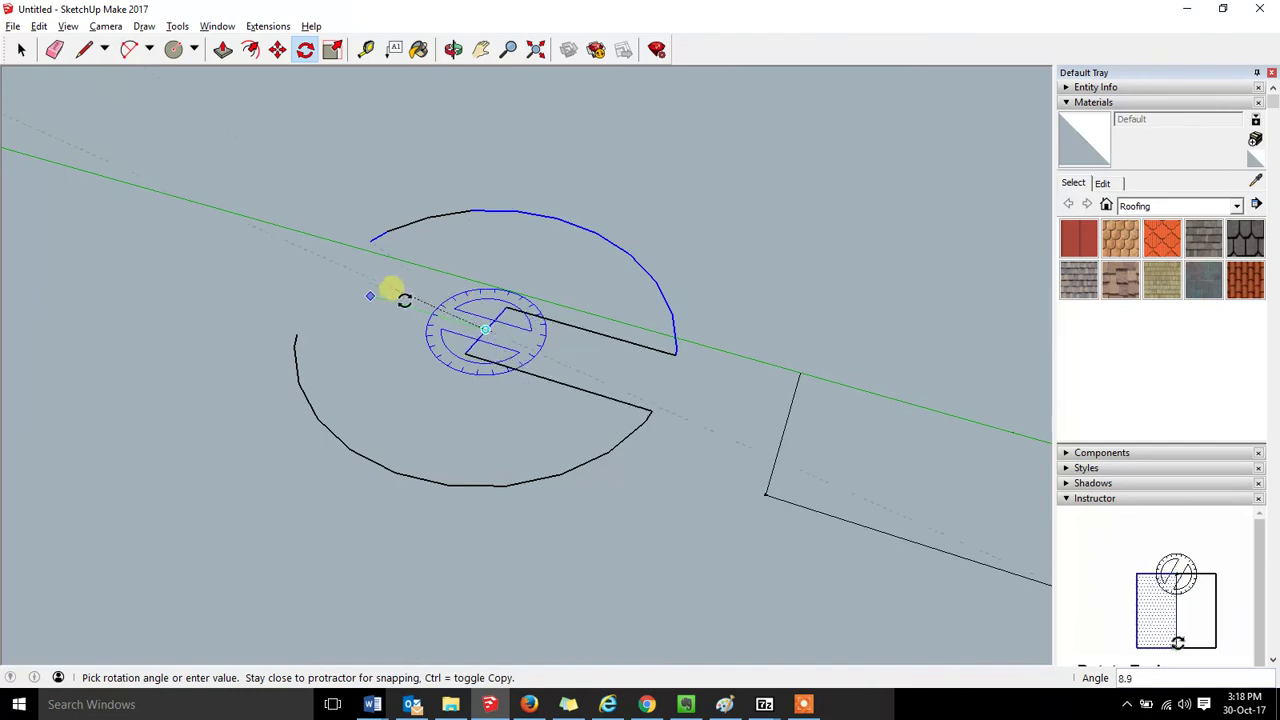
{"action": "left_click", "coordinate": [393, 290]}
Select the whole pasted head outline and rotate it 180 degrees about the midpoint of the slot's closed end.
{"action": "left_click", "coordinate": [21, 49]}
{"action": "left_click_drag", "start_coordinate": [206, 135], "coordinate": [712, 536]}
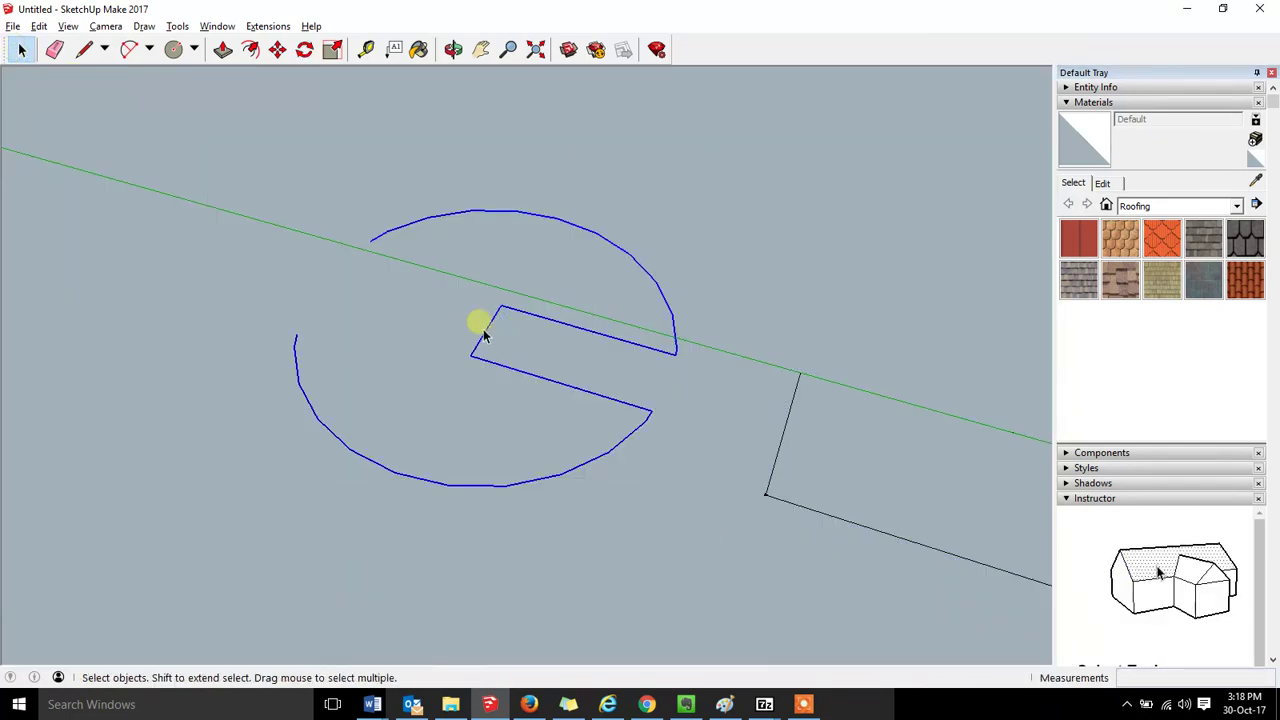
{"action": "left_click", "coordinate": [306, 50]}
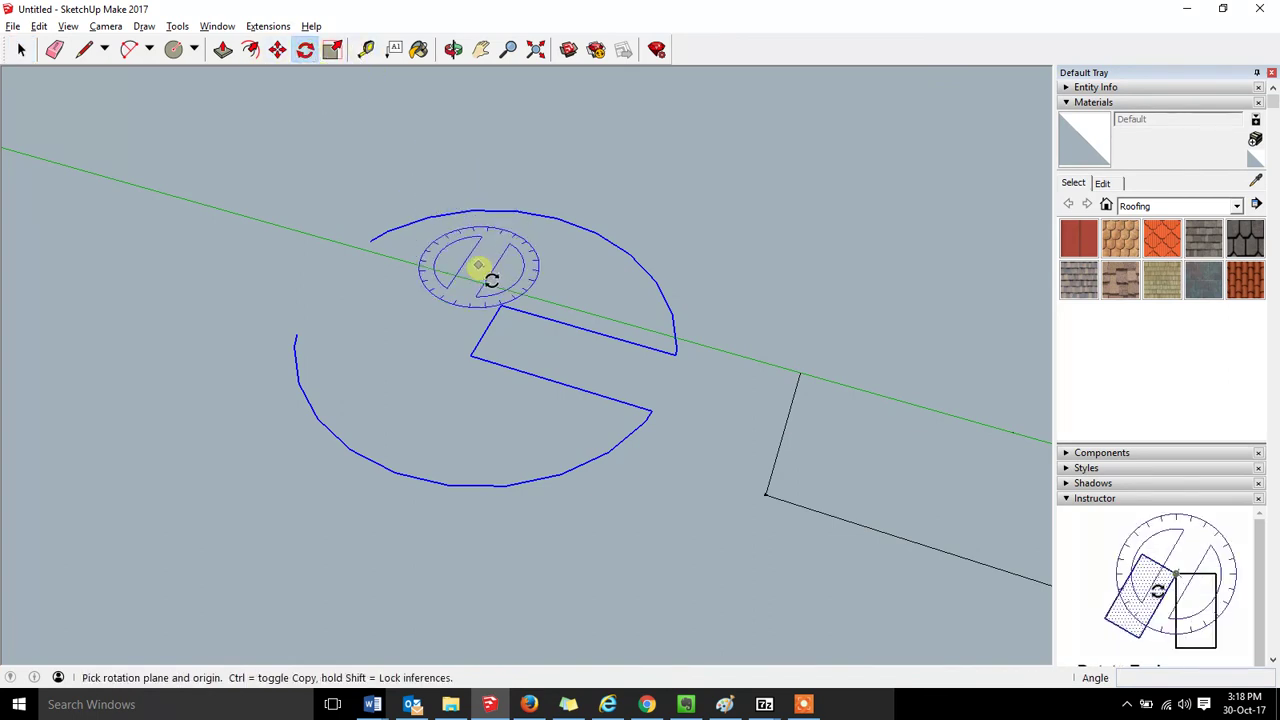
{"action": "left_click", "coordinate": [487, 329]}
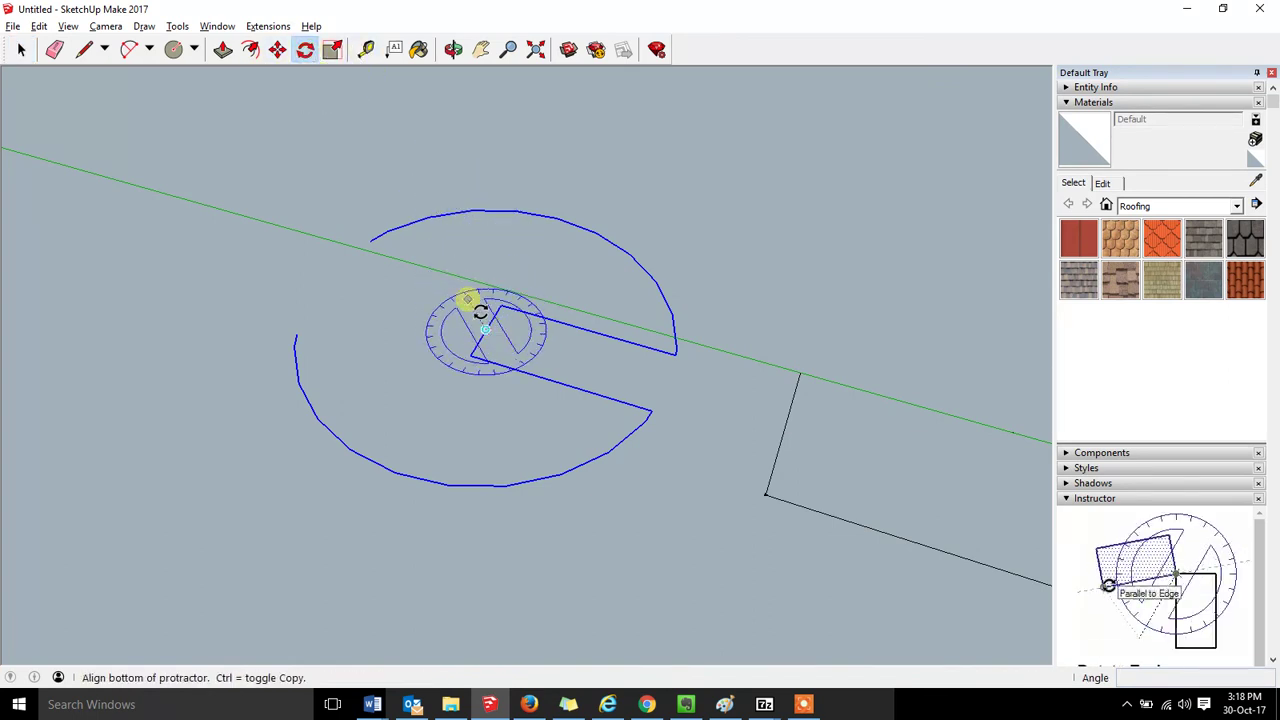
{"action": "left_click", "coordinate": [355, 291]}
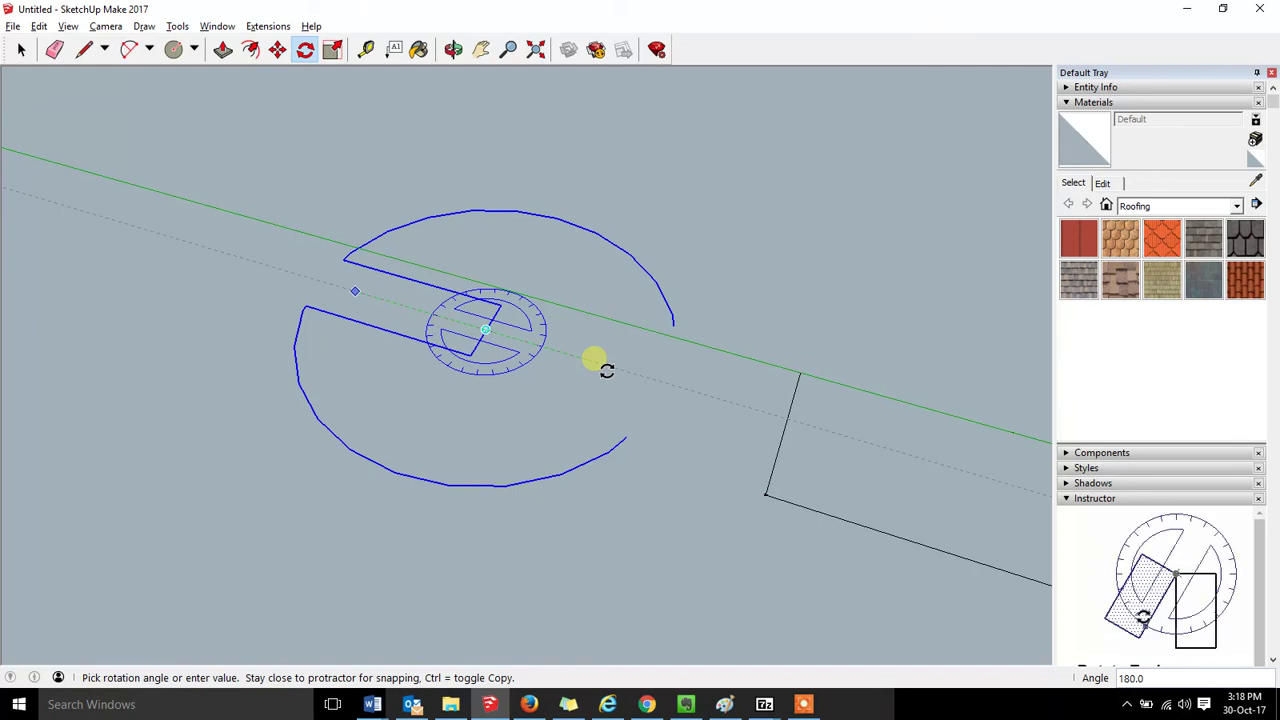
{"action": "left_click", "coordinate": [760, 412]}
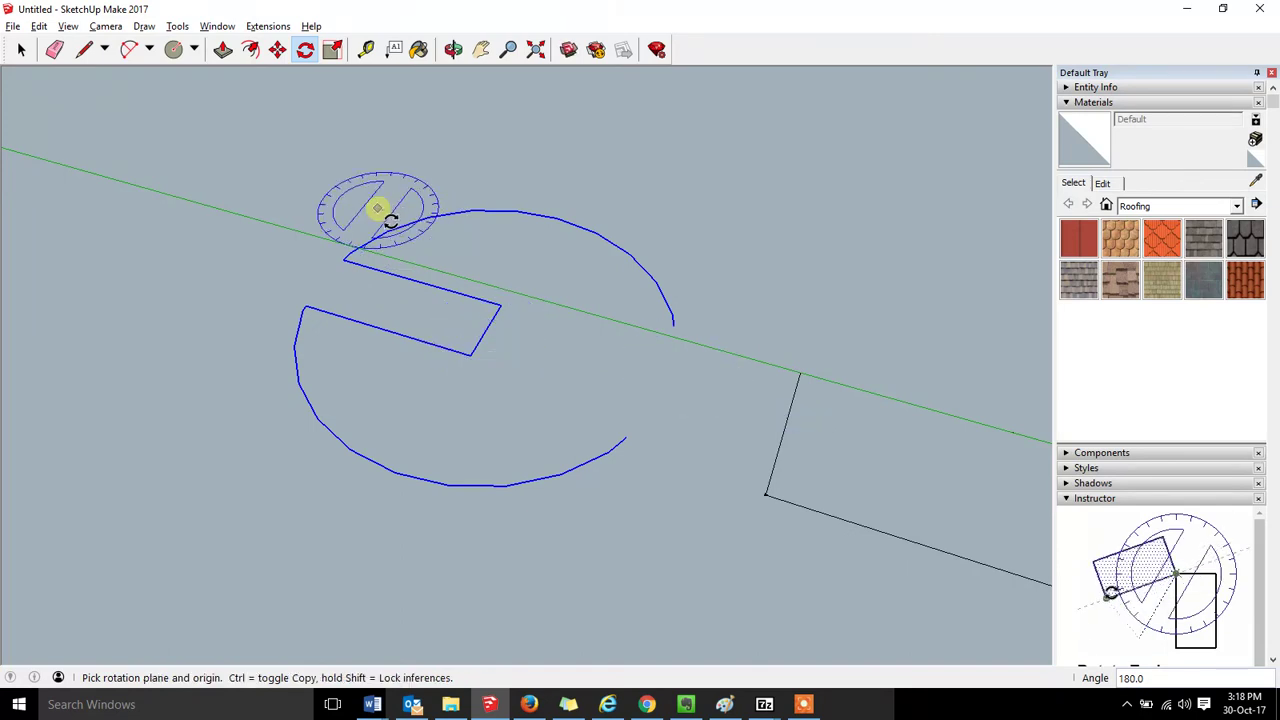
Move the rotated head outline about 17.3 mm so its lower arc's open end meets the handle's end corner.
{"action": "left_click", "coordinate": [24, 50]}
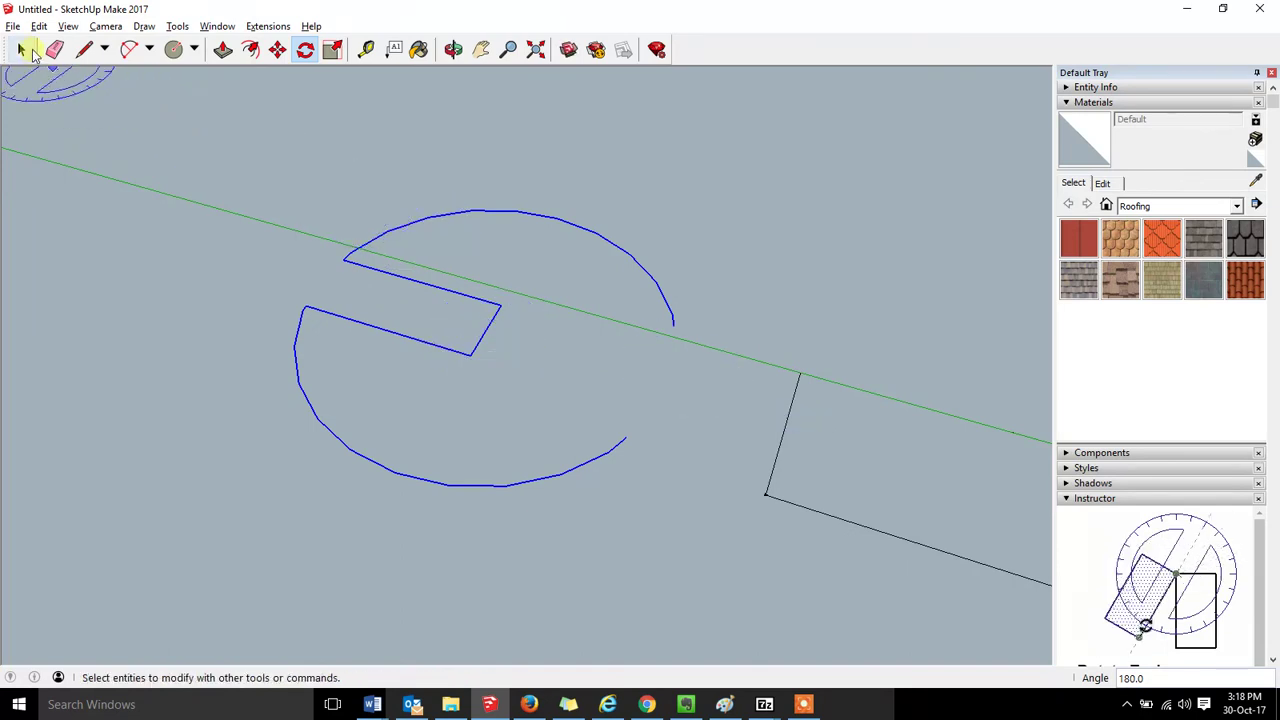
{"action": "left_click", "coordinate": [277, 49]}
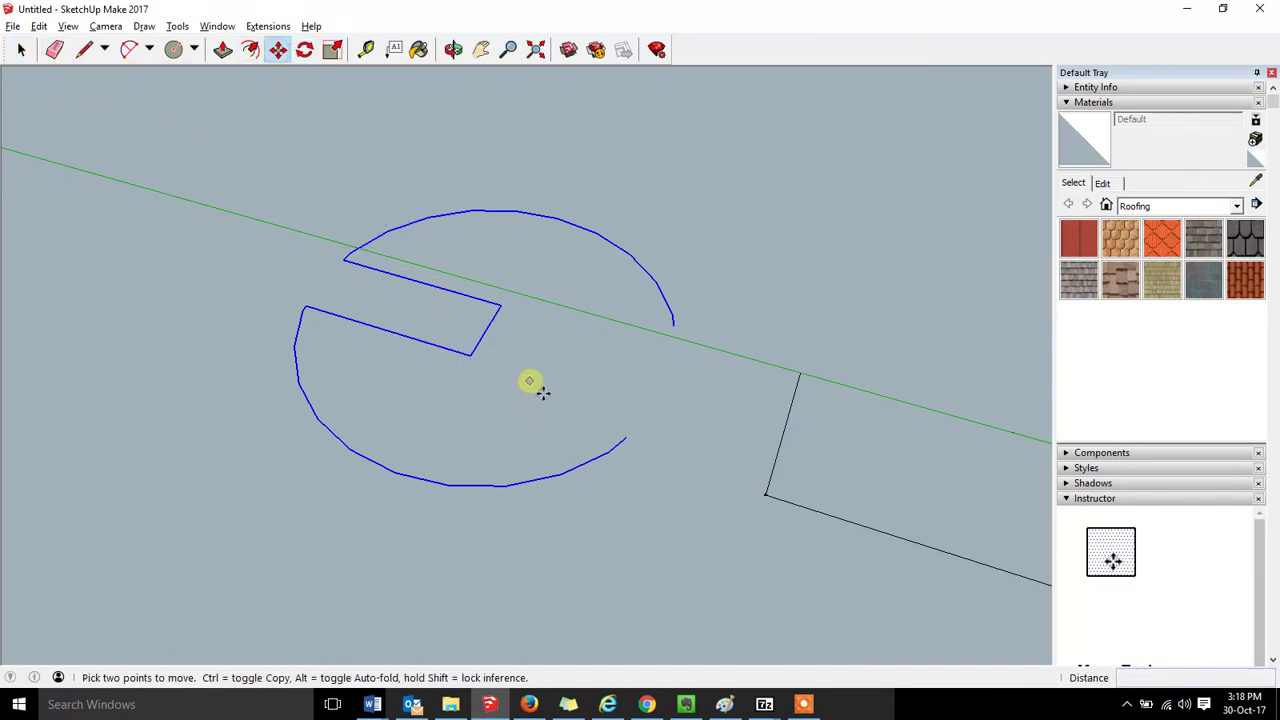
{"action": "left_click", "coordinate": [627, 437]}
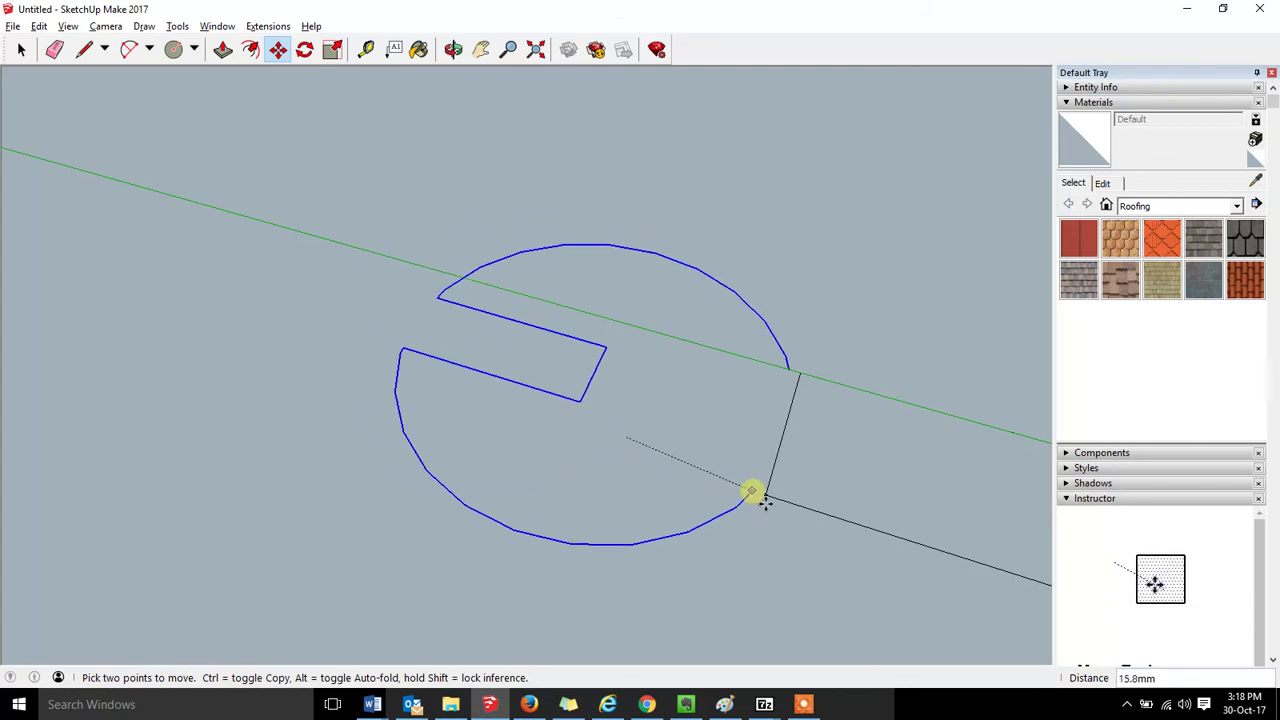
{"action": "left_click", "coordinate": [764, 495]}
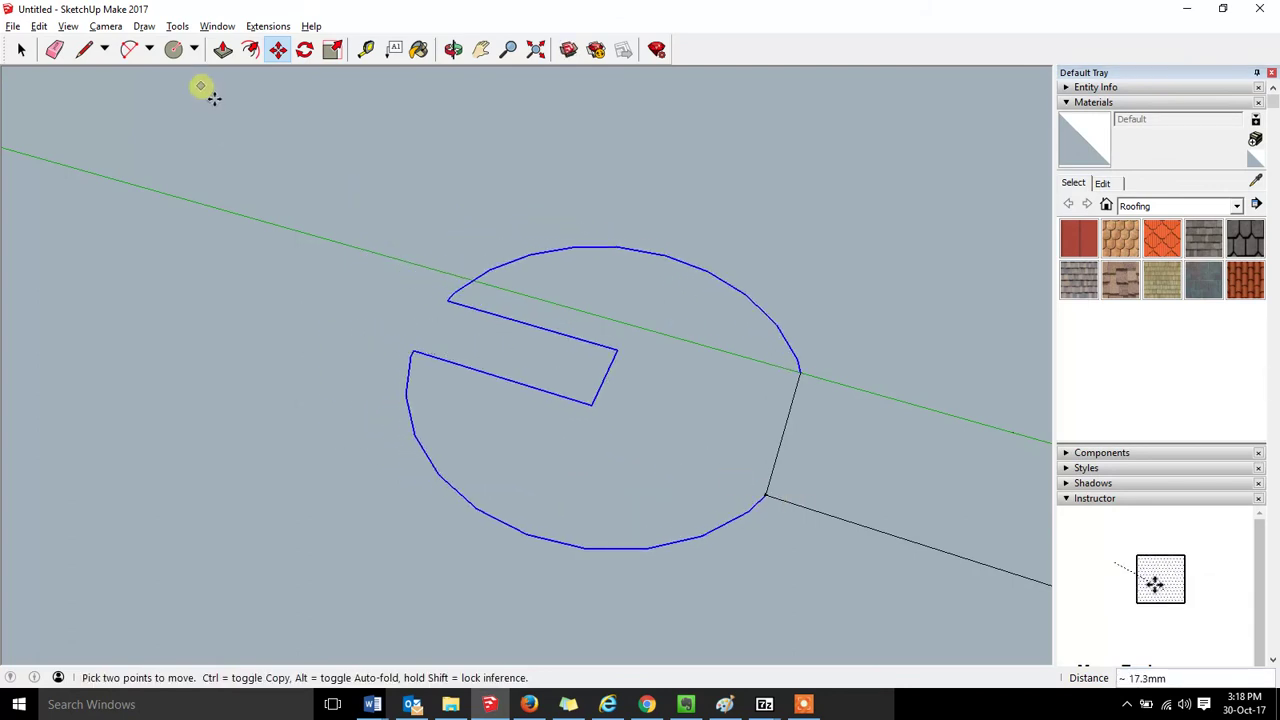